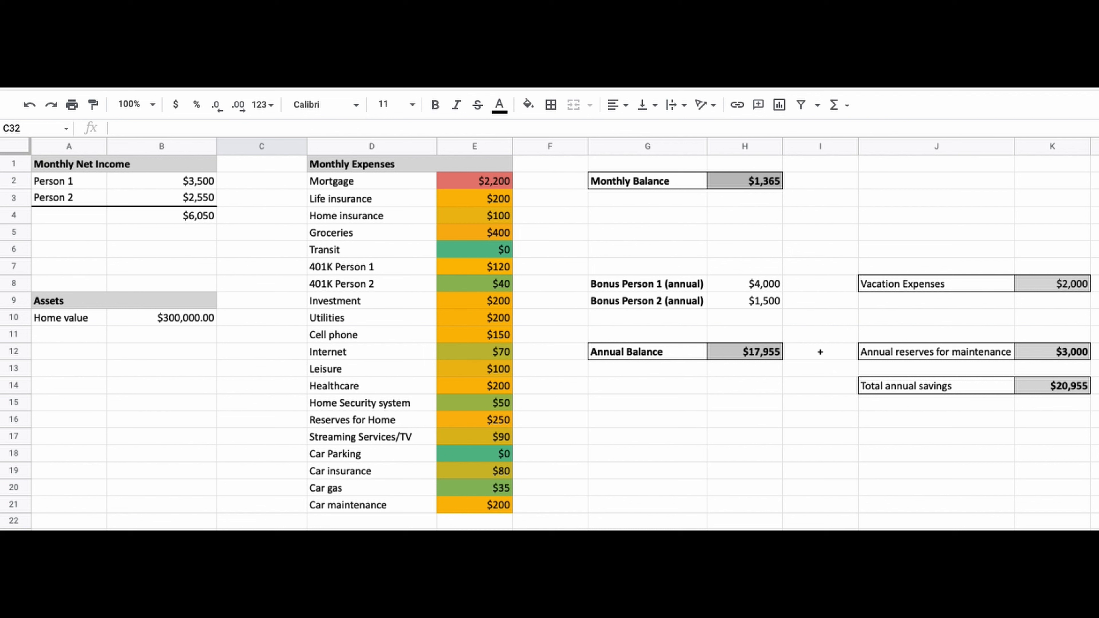
Examine the monthly expense amounts and the rows and values of the monthly net income section
drag(447, 502, 453, 186)
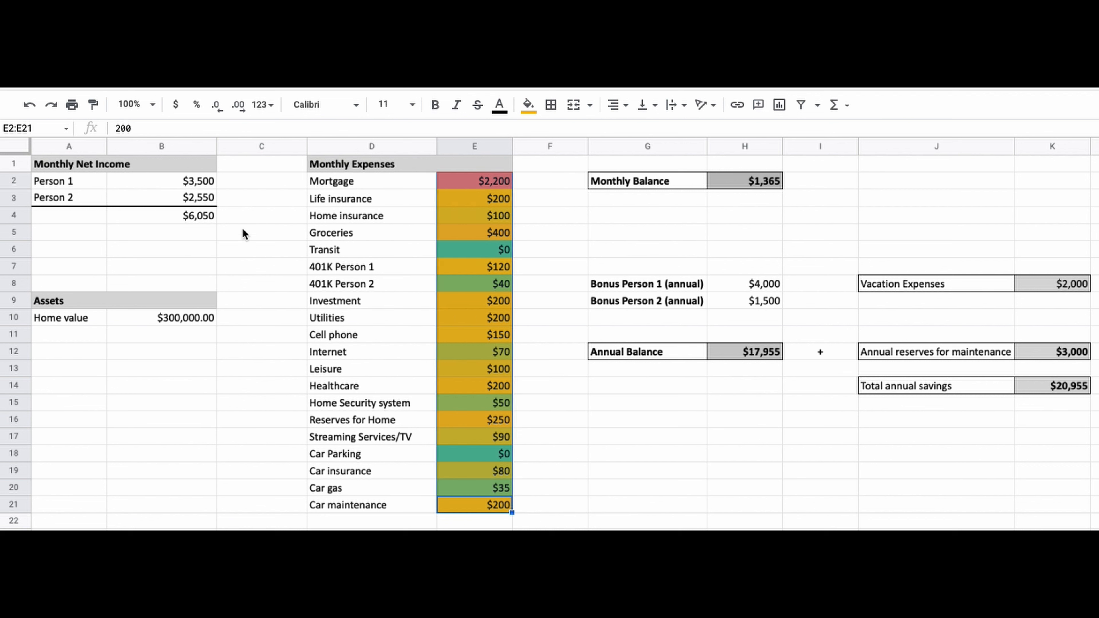
drag(211, 214, 82, 162)
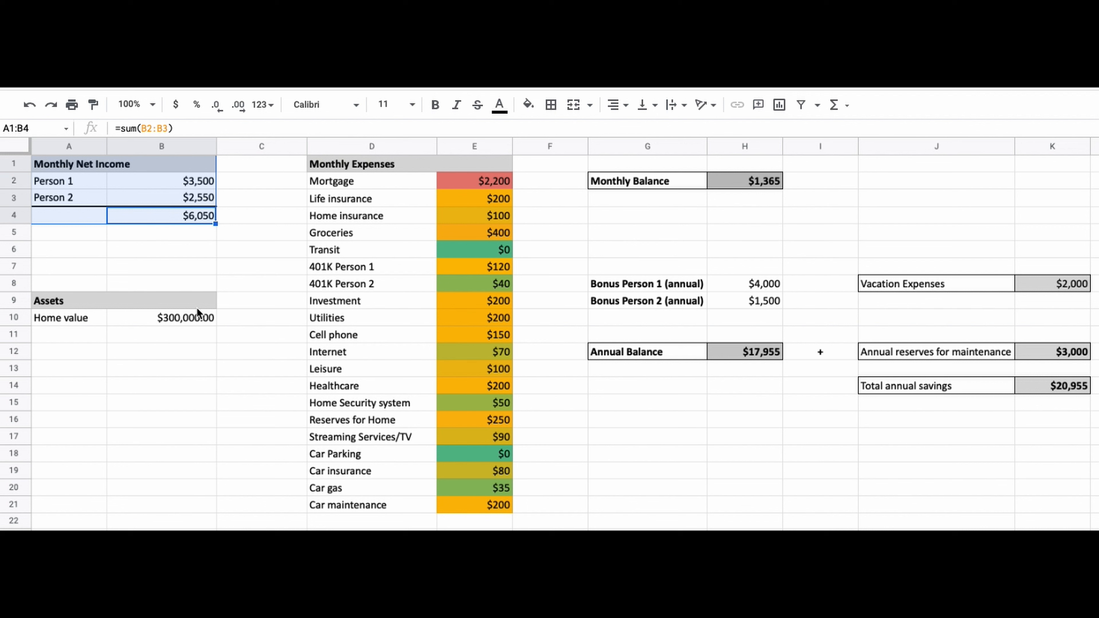
drag(95, 180, 97, 196)
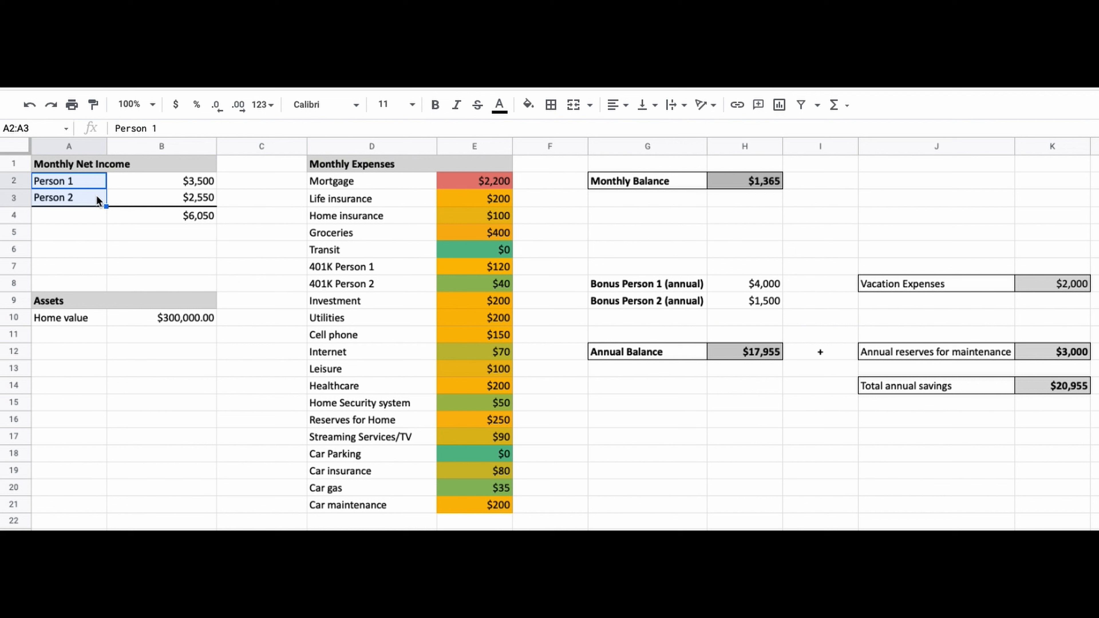
click(13, 197)
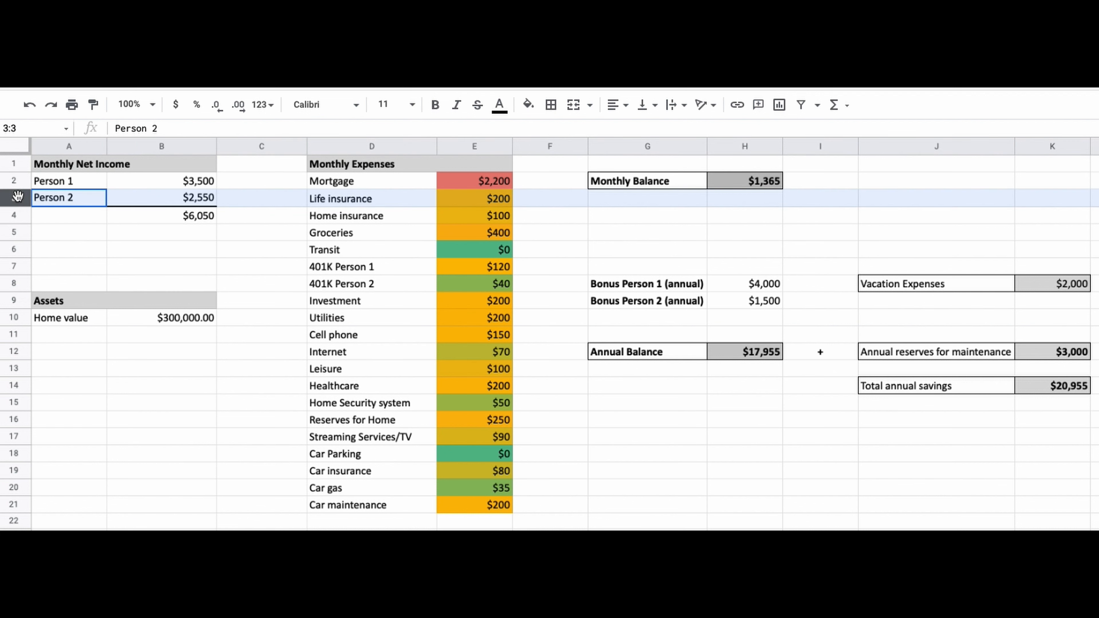
click(16, 215)
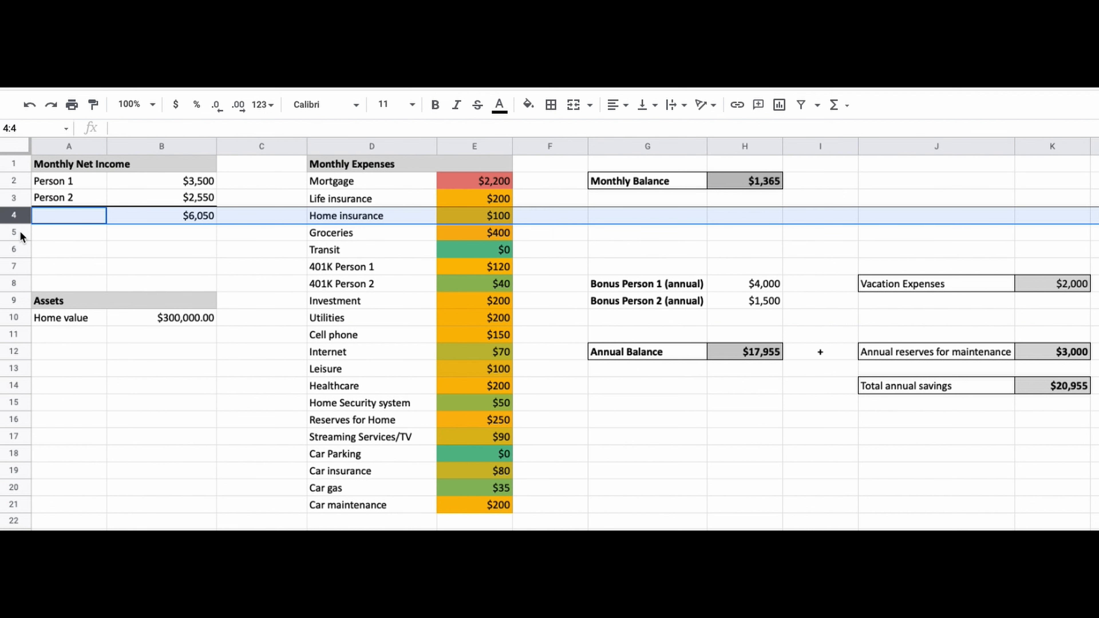
click(20, 233)
drag(177, 180, 179, 203)
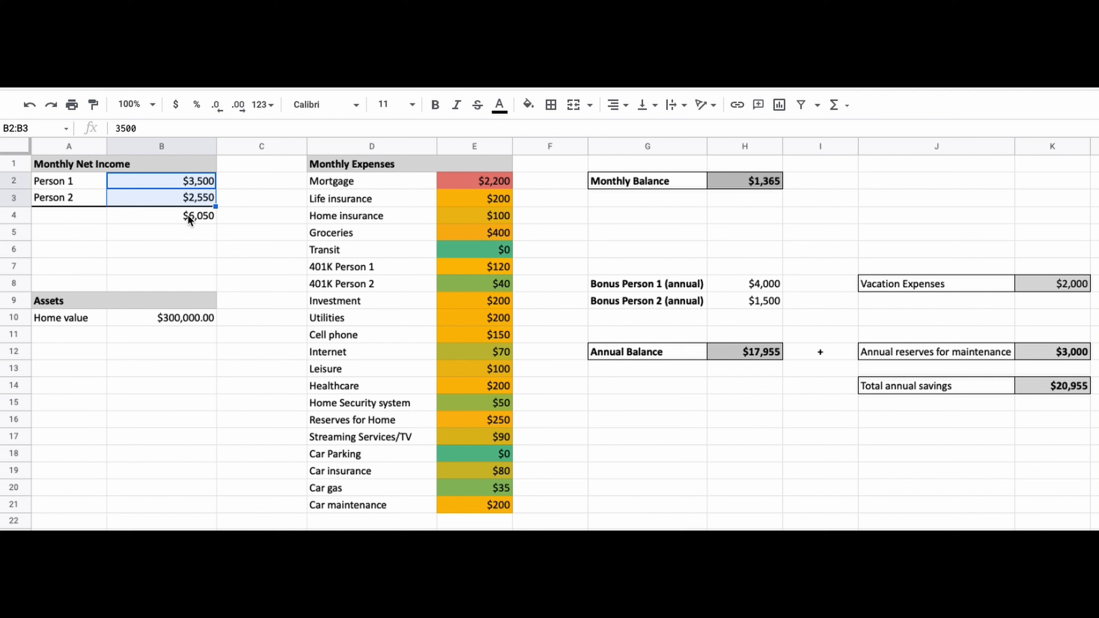
Inspect the SUM formula totalling the monthly net income and the annual bonus entries
click(189, 217)
double_click(187, 214)
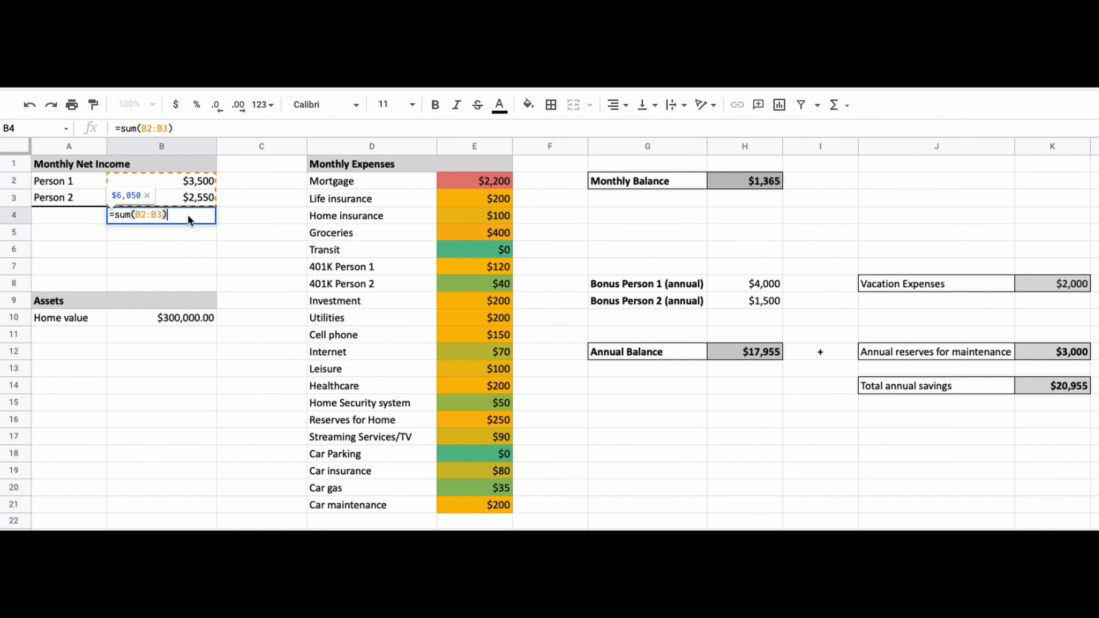
double_click(122, 214)
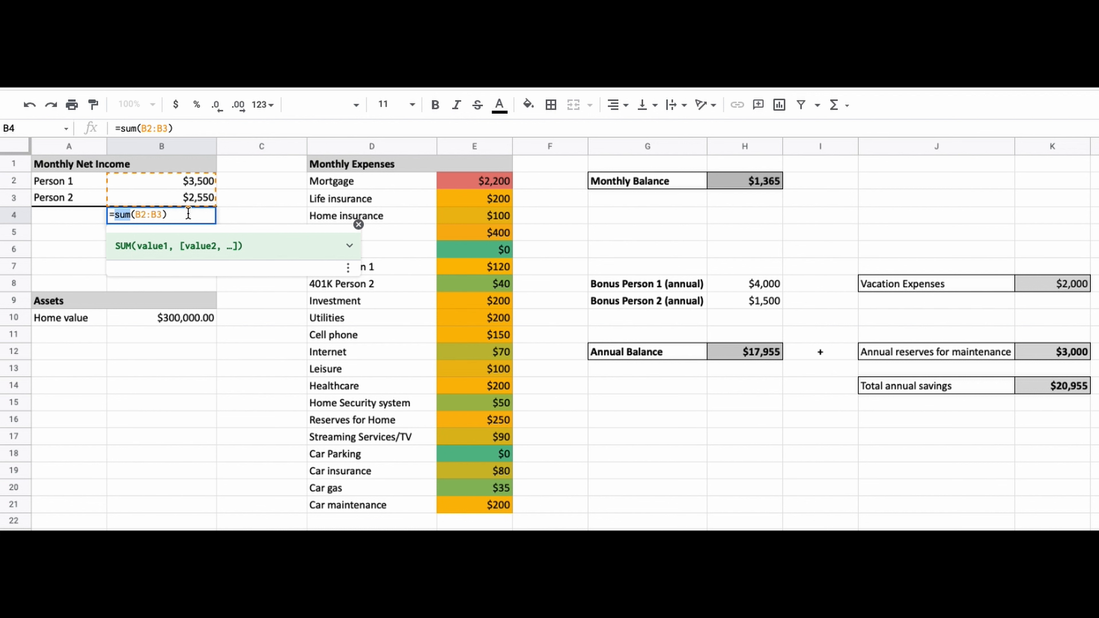
key(Return)
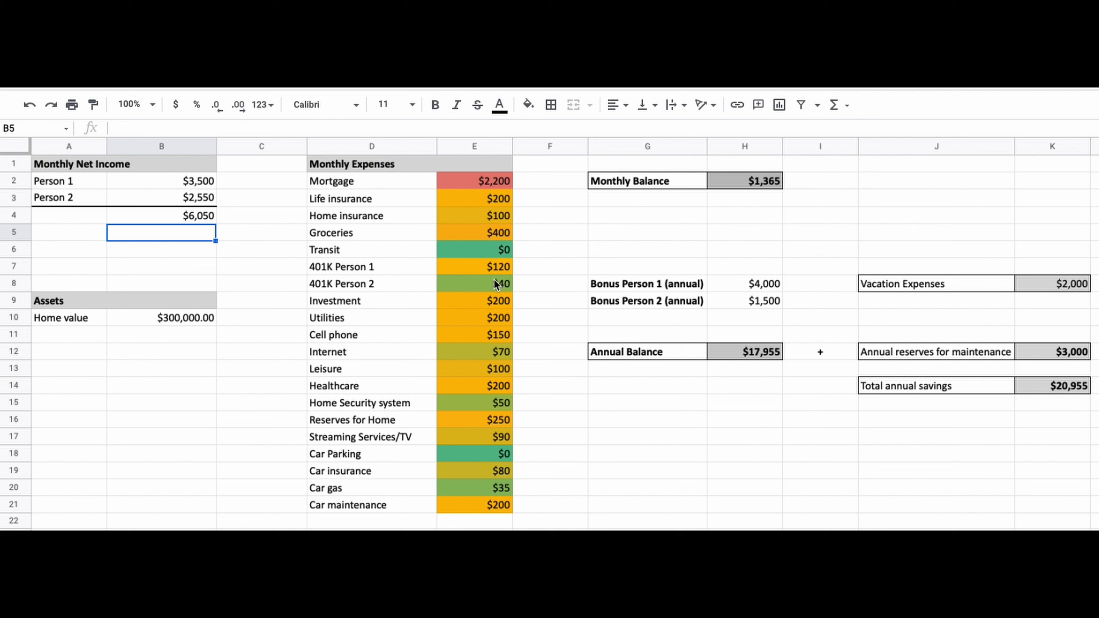
drag(610, 284, 742, 303)
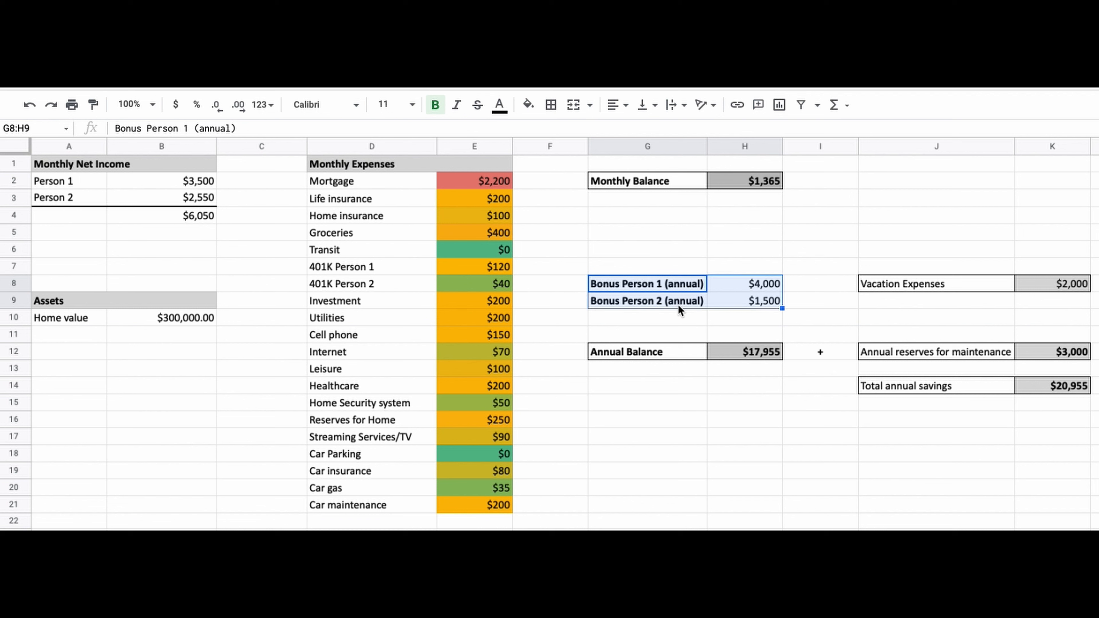
drag(204, 184, 206, 198)
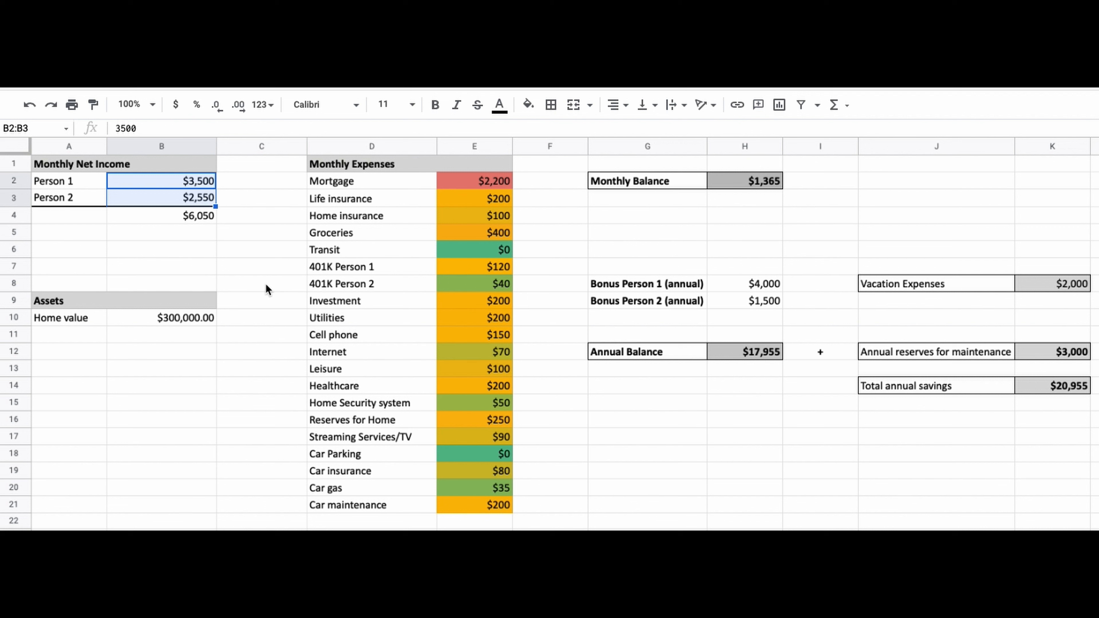
Set Person 1's monthly net income to 4000 and Person 2's to 3400
click(197, 179)
text(4000)
key(Return)
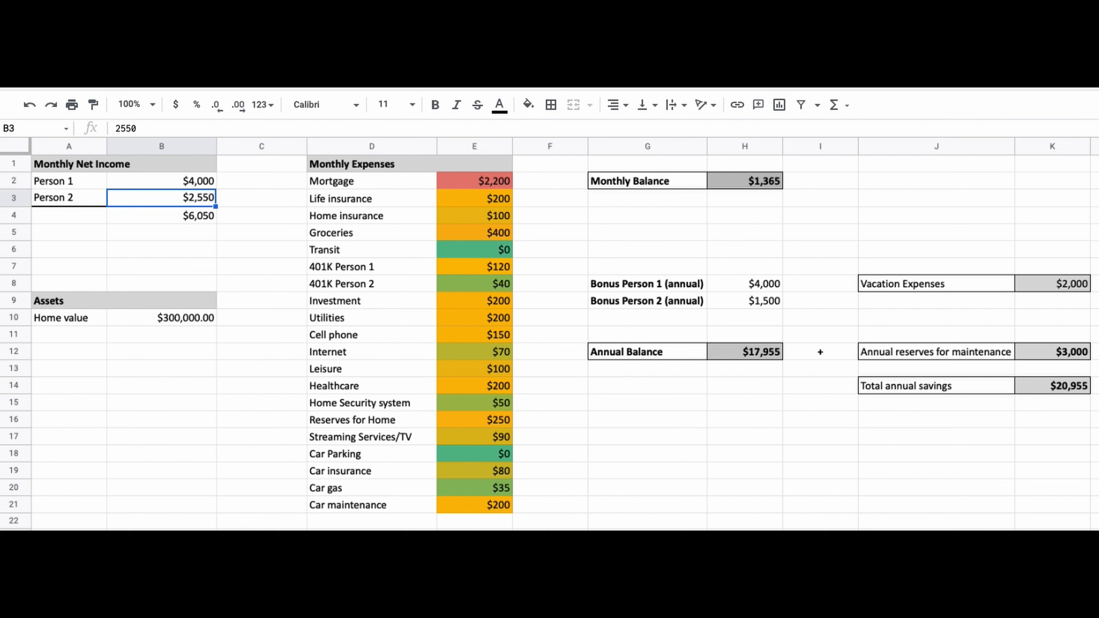
text(3400)
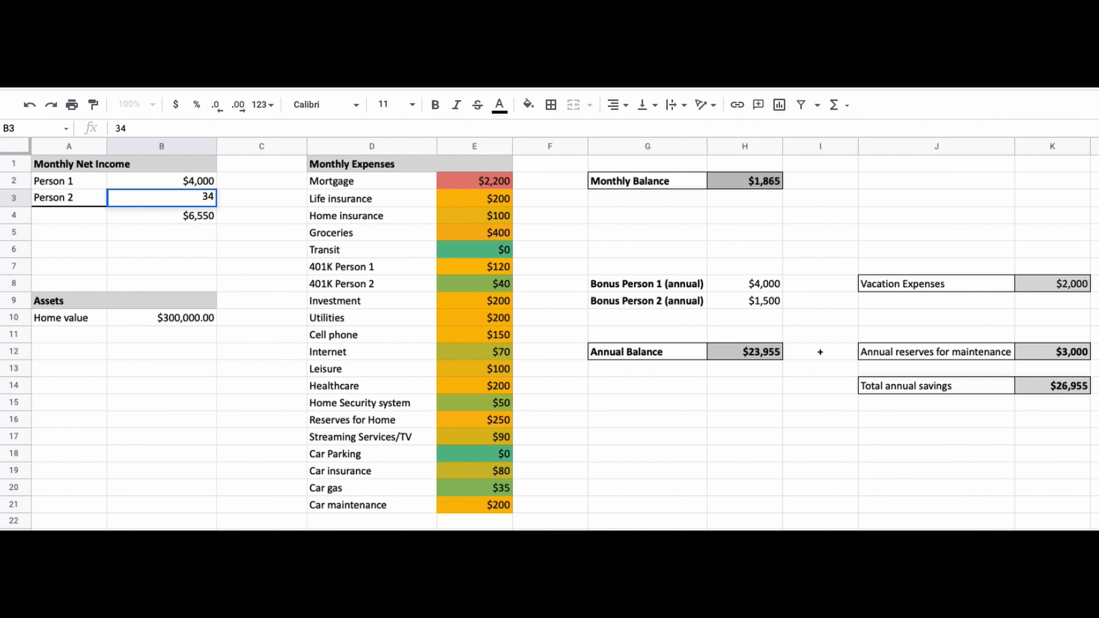
key(Return)
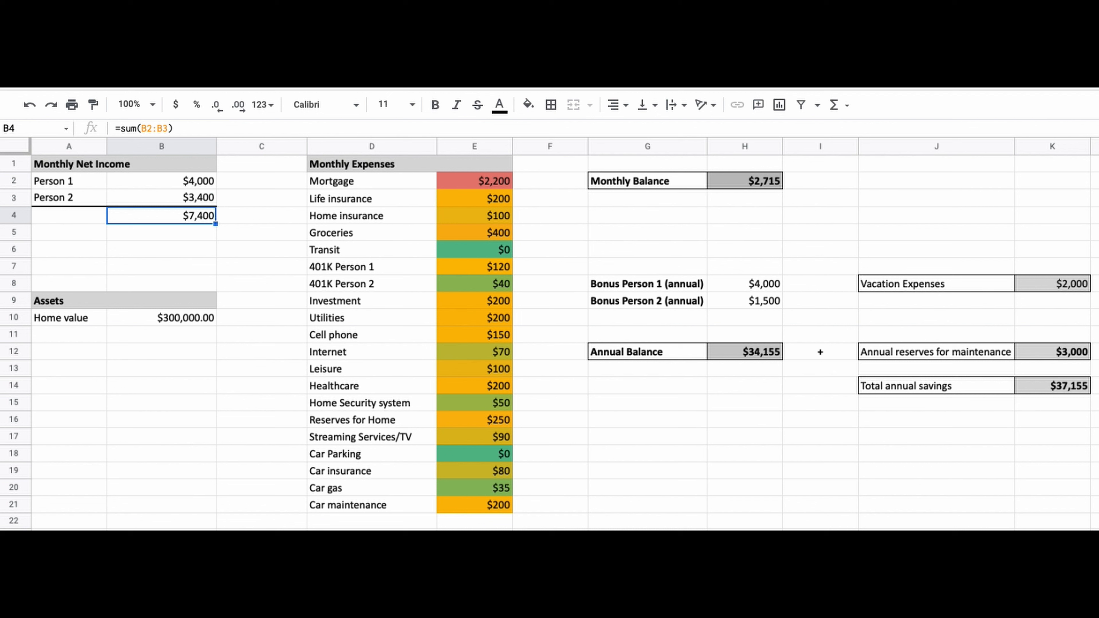
Rename the Mortgage expense label to Rent
click(356, 163)
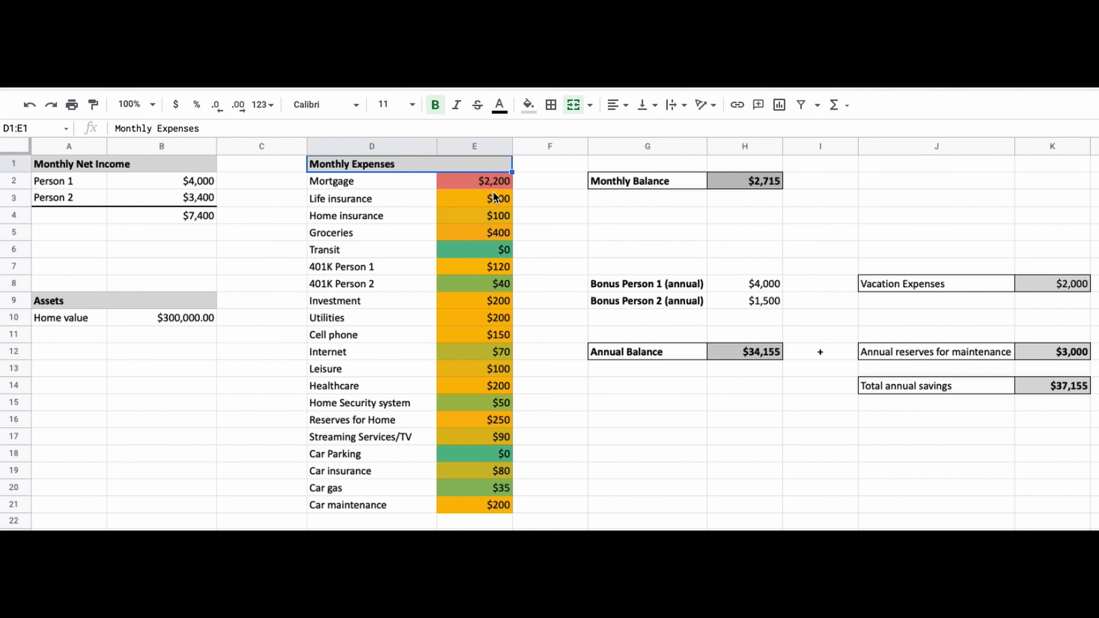
click(415, 185)
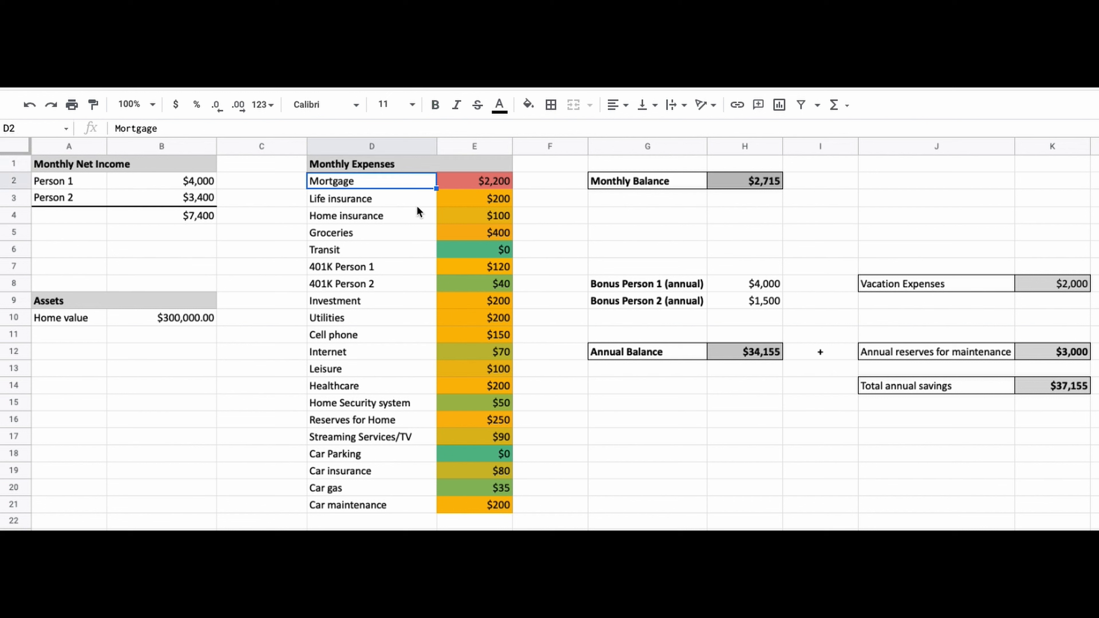
text(Rent)
key(Return)
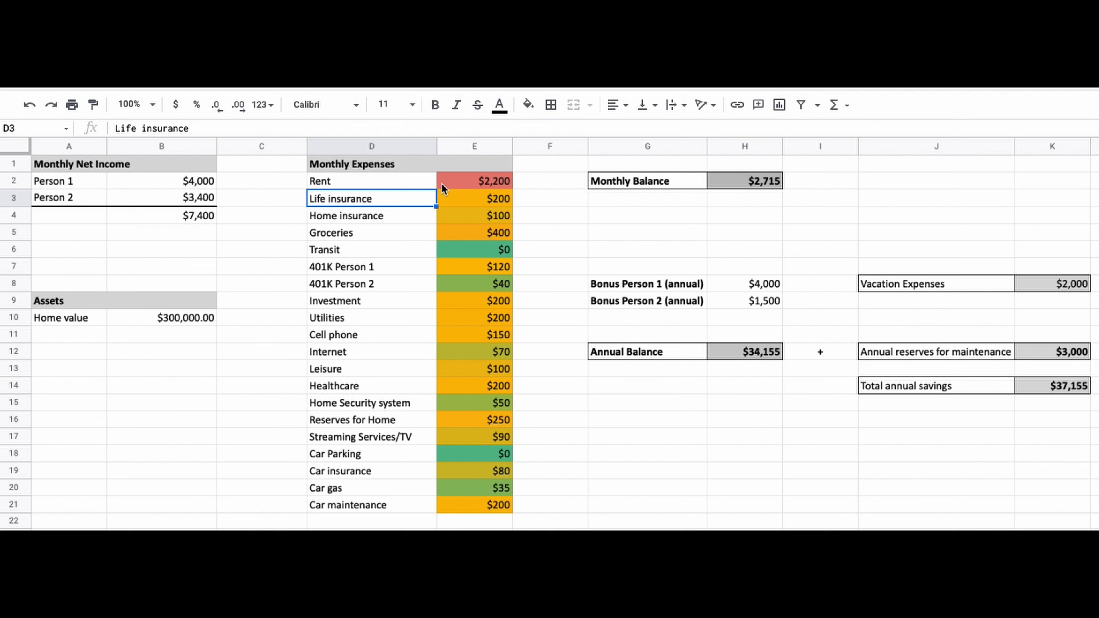
Restore the first expense label to Mortgage
click(431, 181)
text(Mortgage)
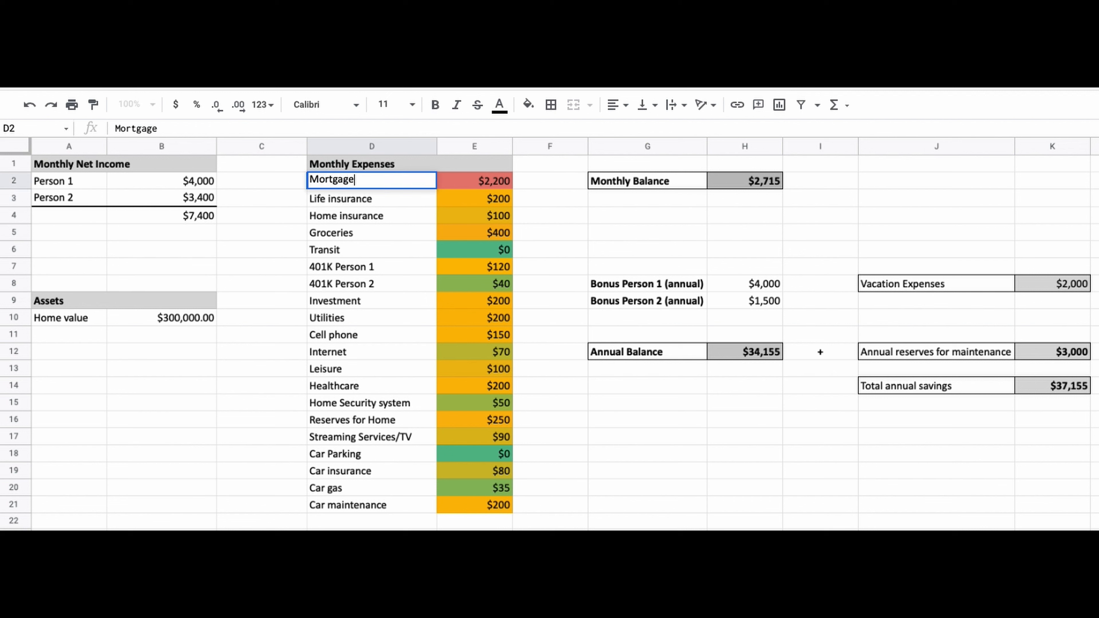
key(Tab)
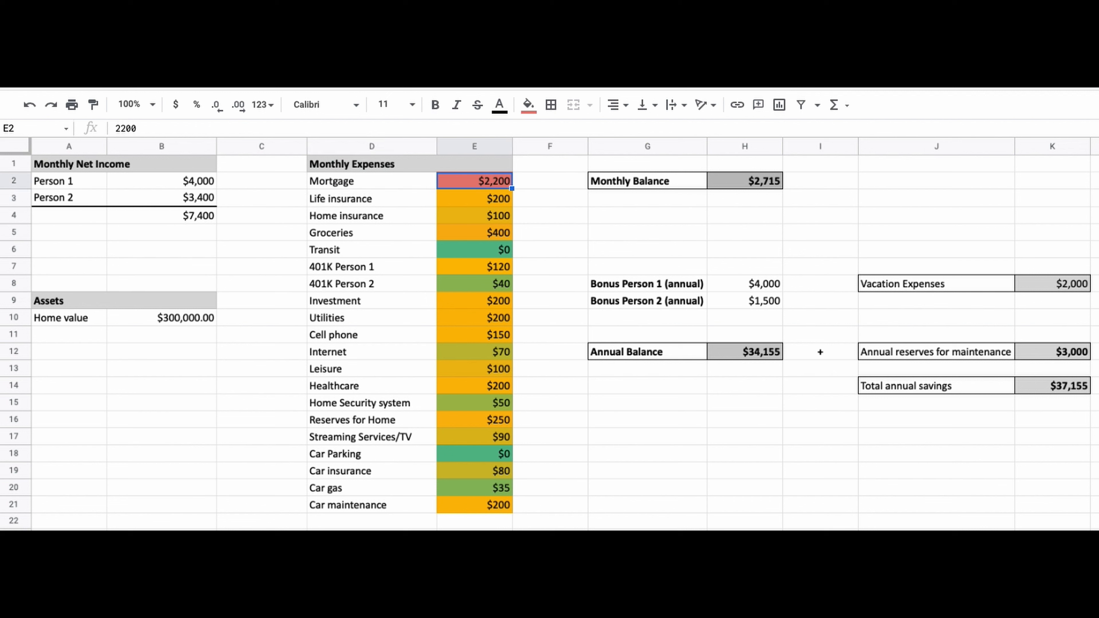
Set the Mortgage amount to 1700 and the Life insurance amount to 15
text(1700)
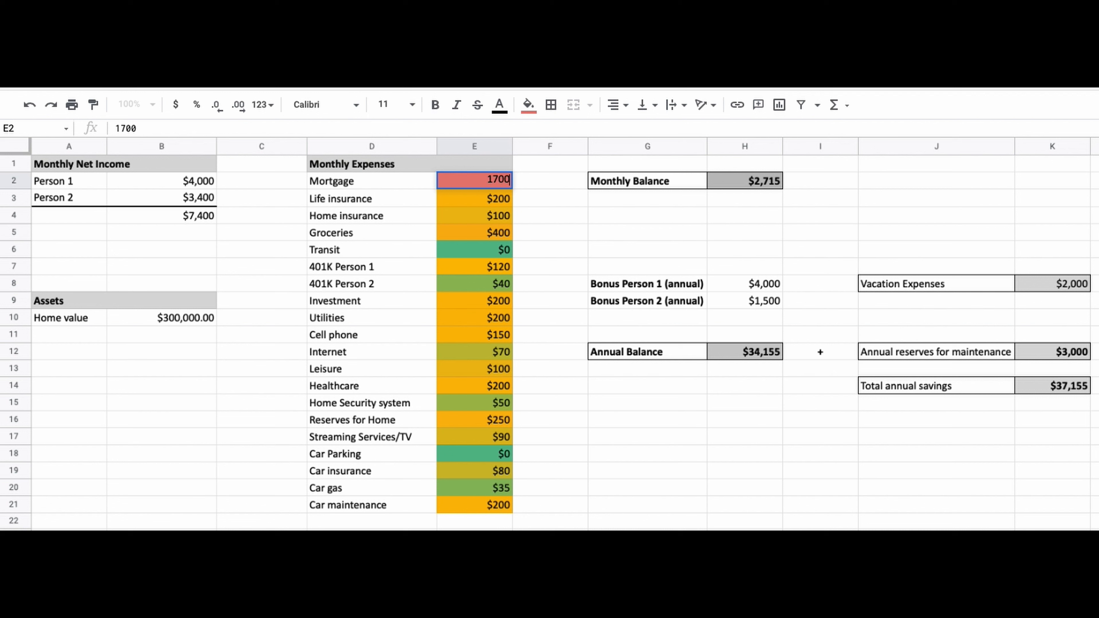
key(Return)
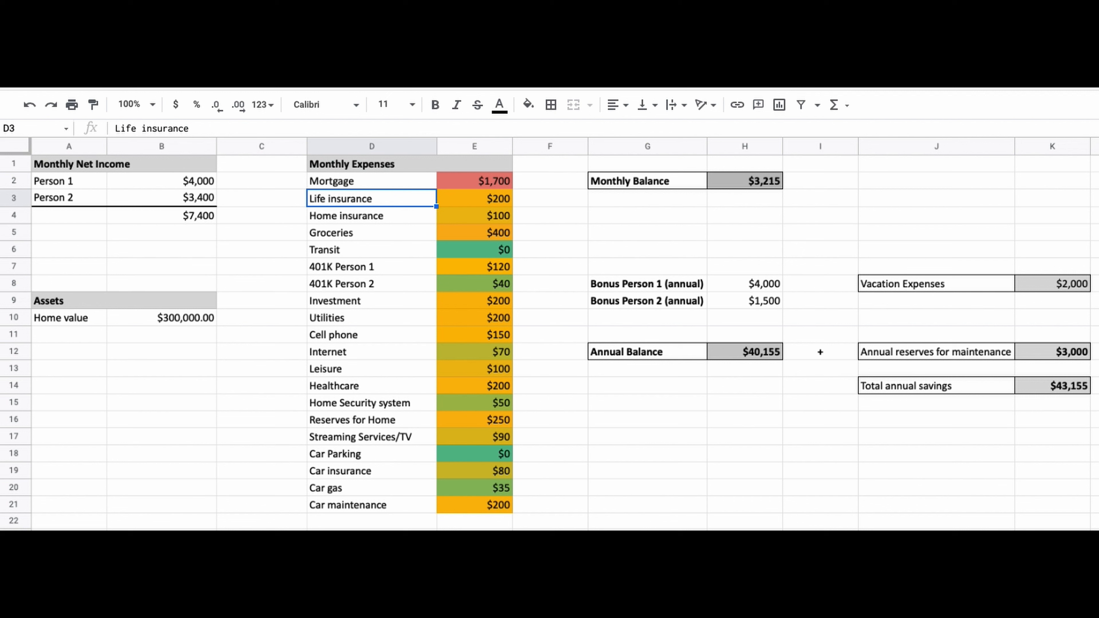
click(475, 198)
text(15)
key(Return)
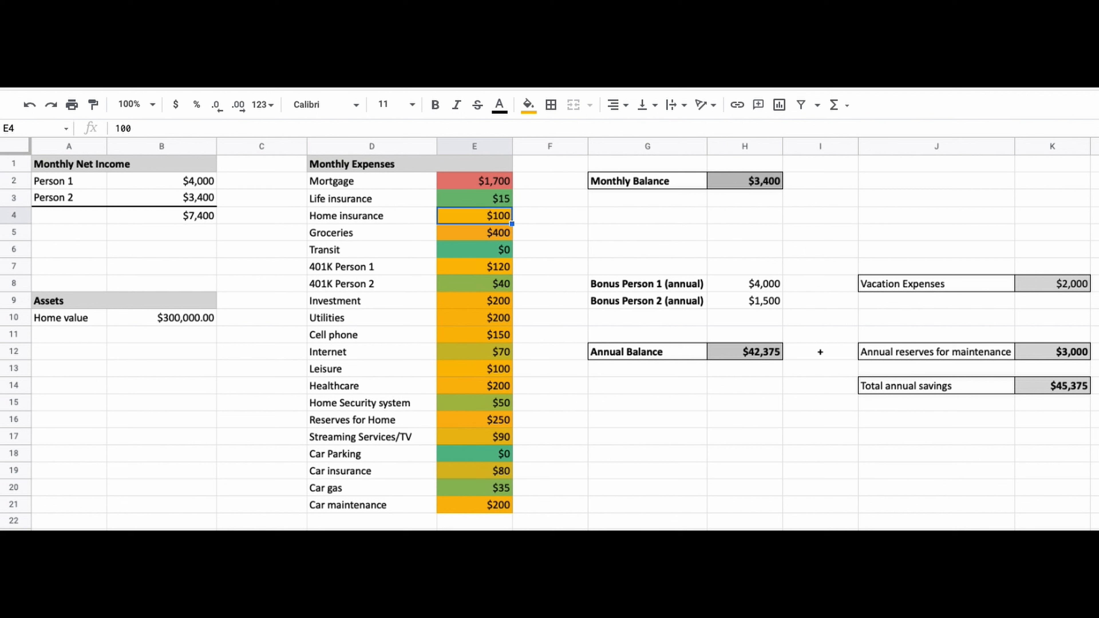
Set the Groceries amount to 700 and the Transit amount to 90
click(475, 233)
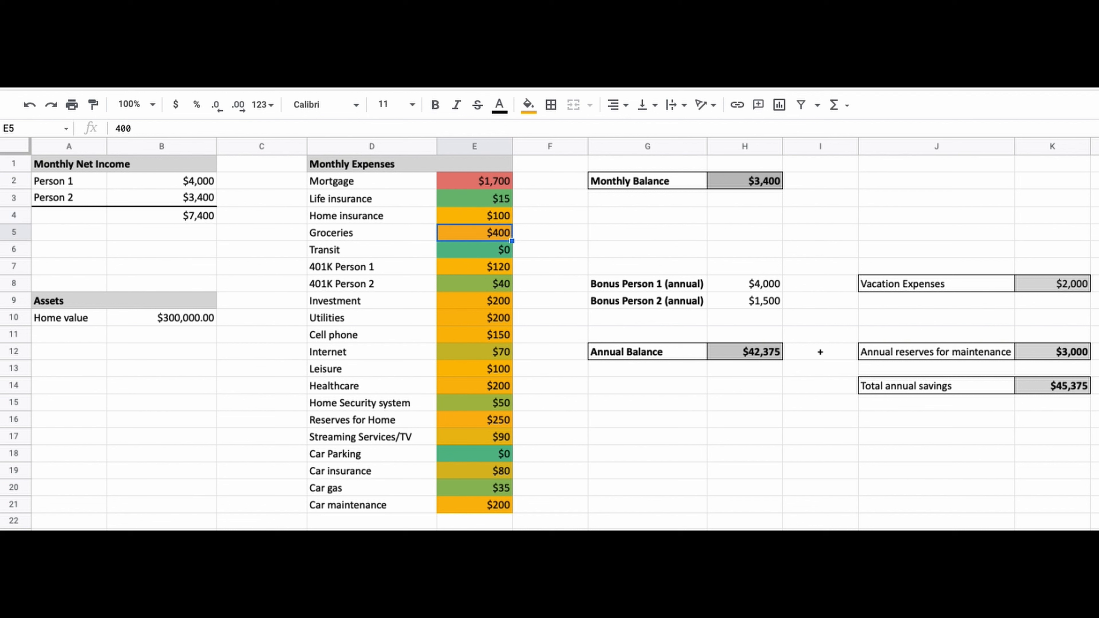
text(700)
key(Return)
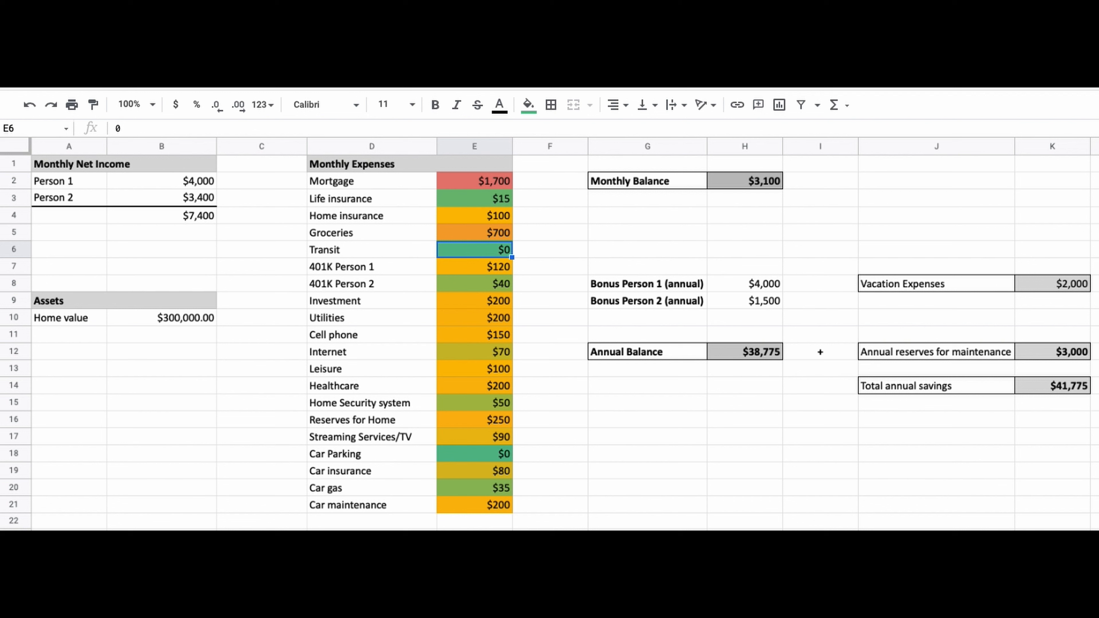
text(90)
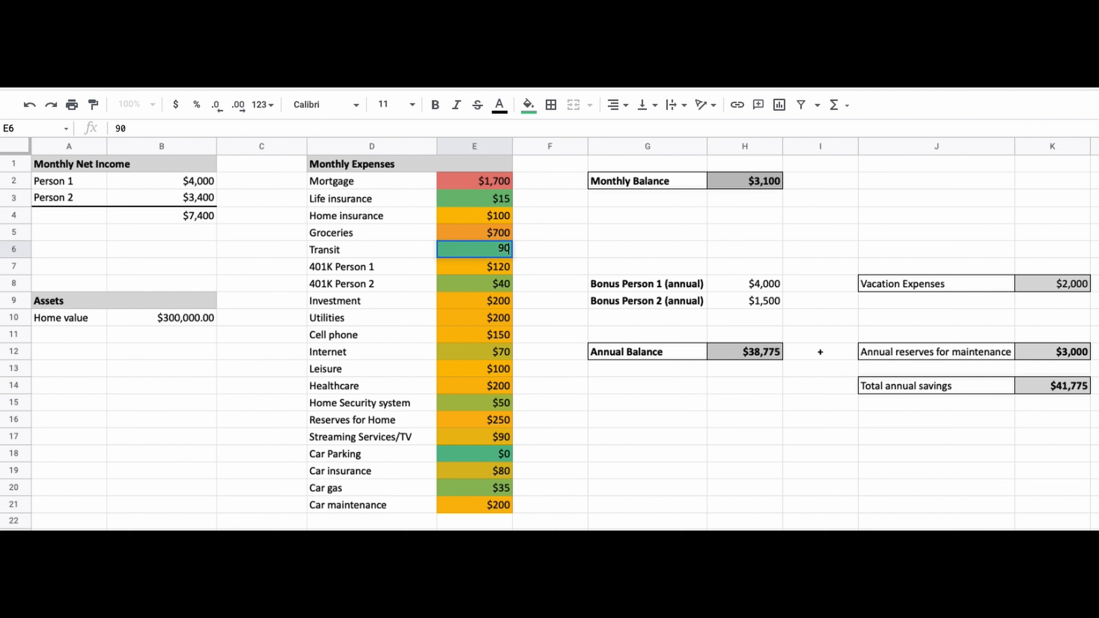
key(Return)
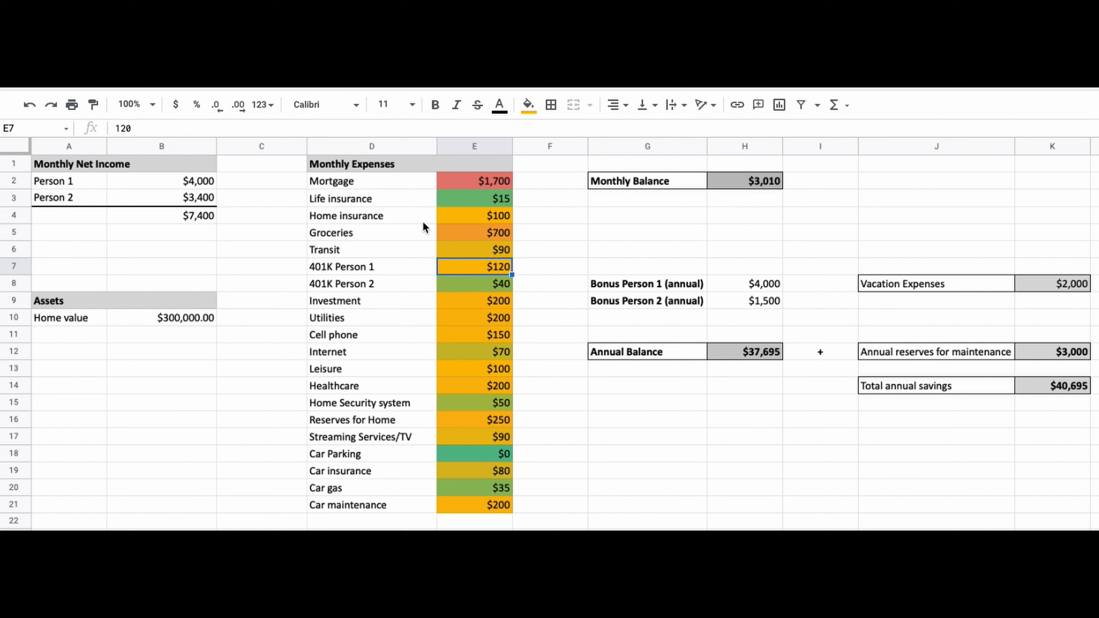
Set the Utilities expense amount to 150
drag(393, 261, 444, 283)
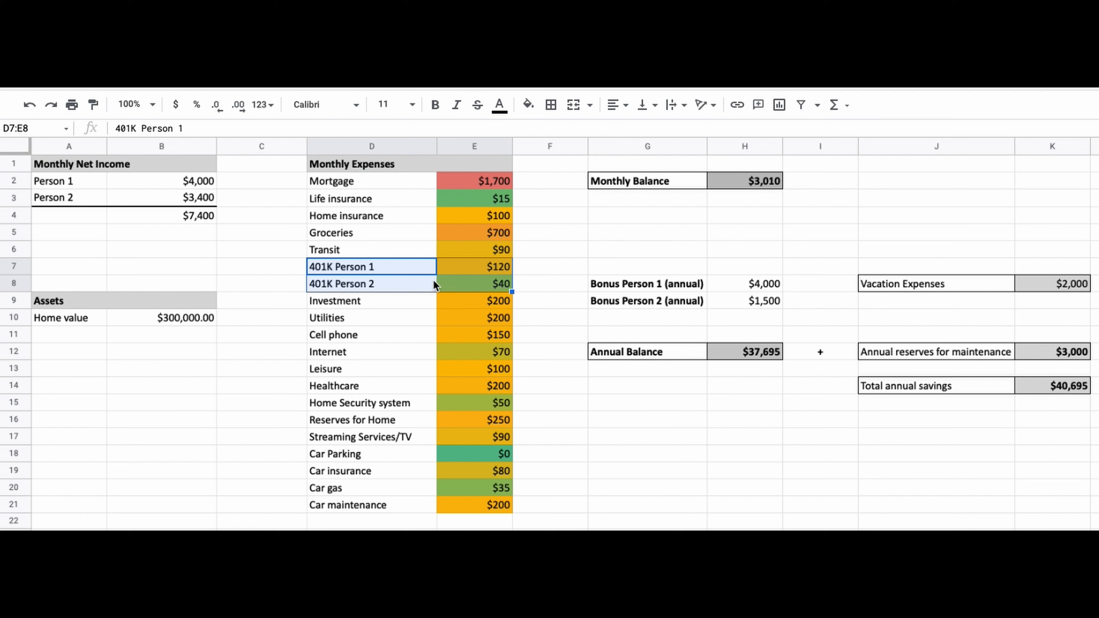
drag(390, 300, 493, 305)
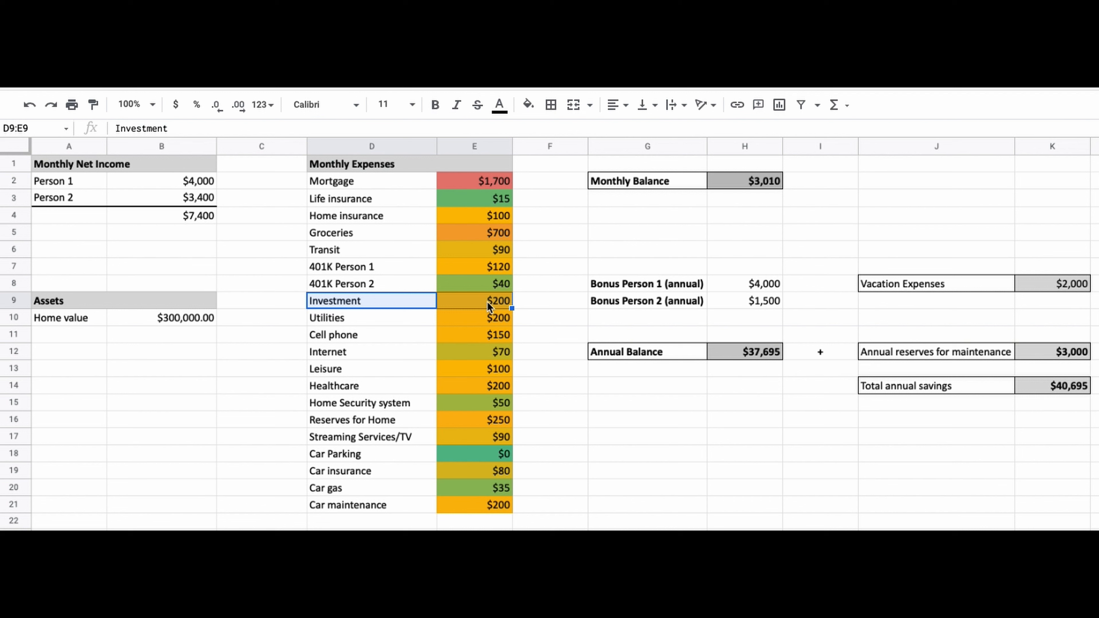
click(408, 301)
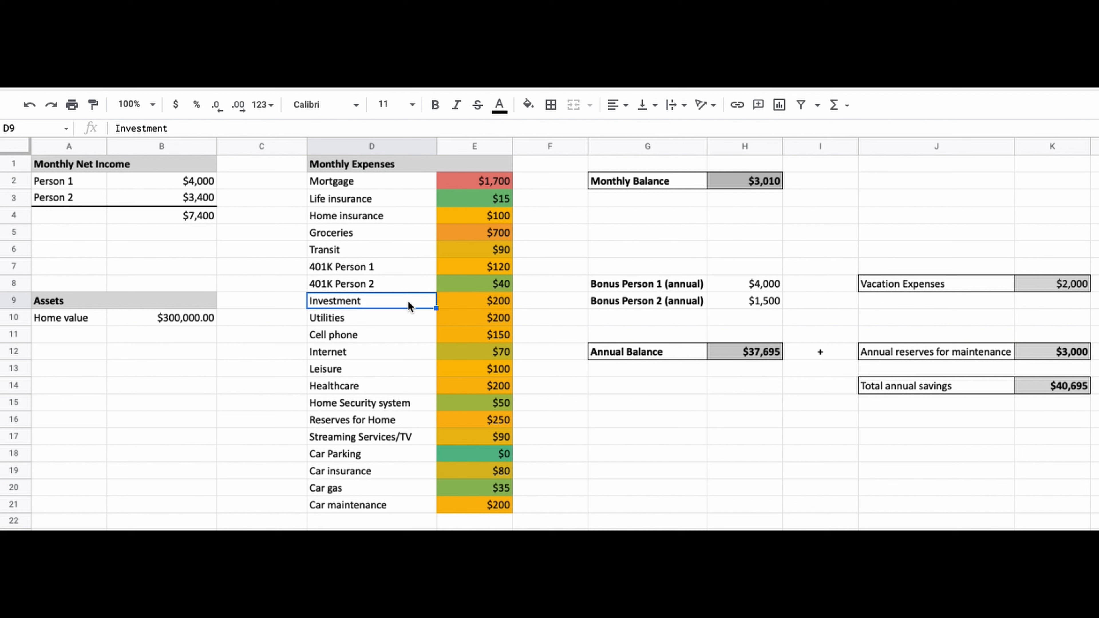
click(453, 303)
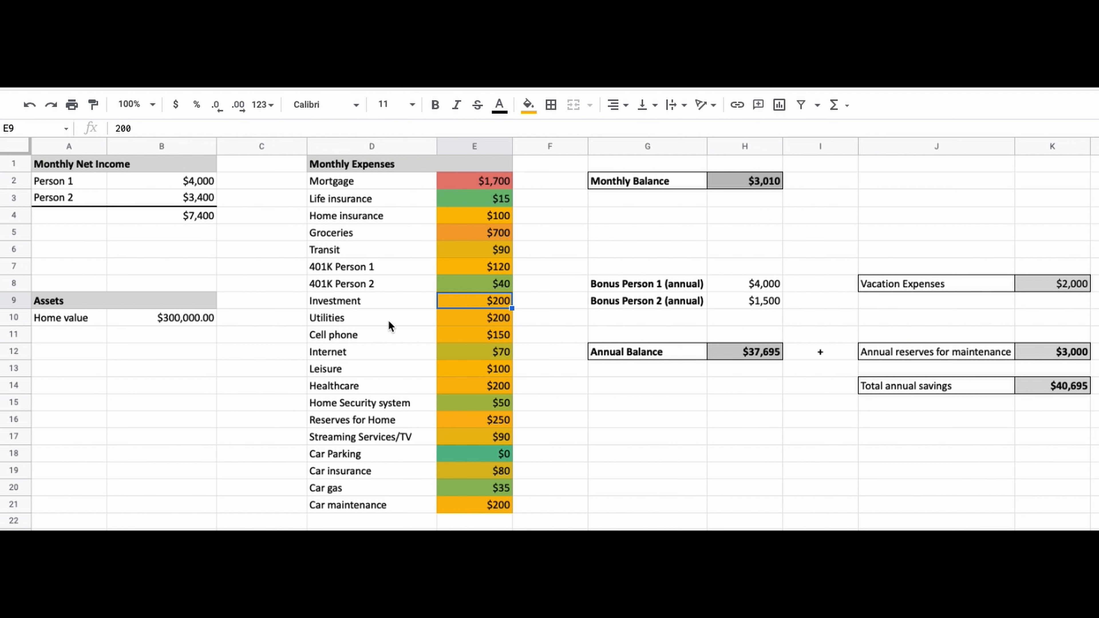
click(461, 321)
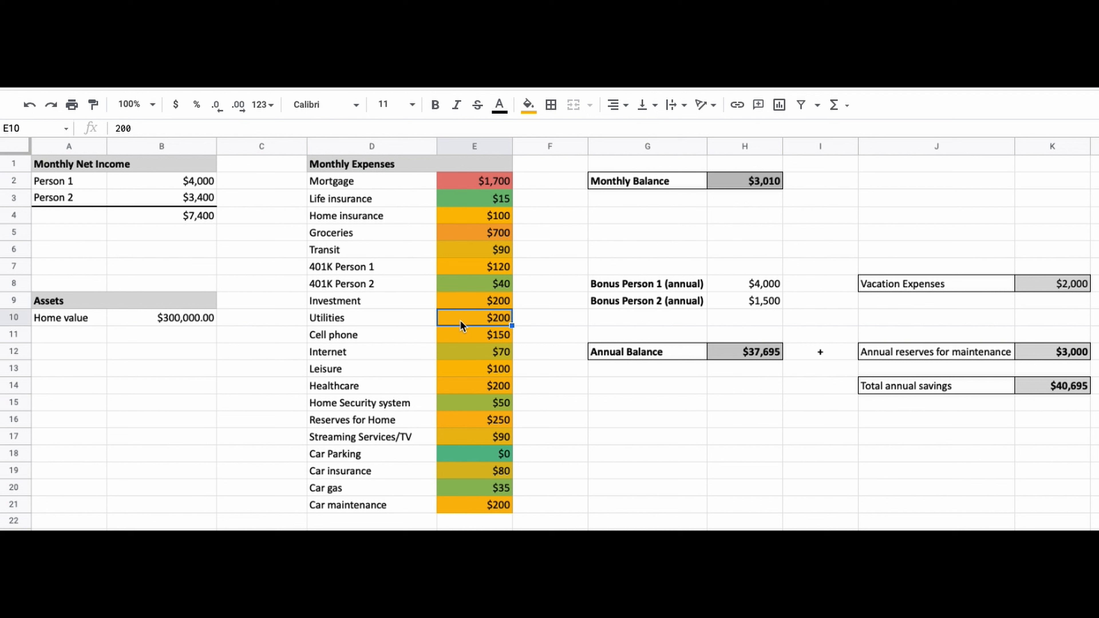
text(150)
key(Return)
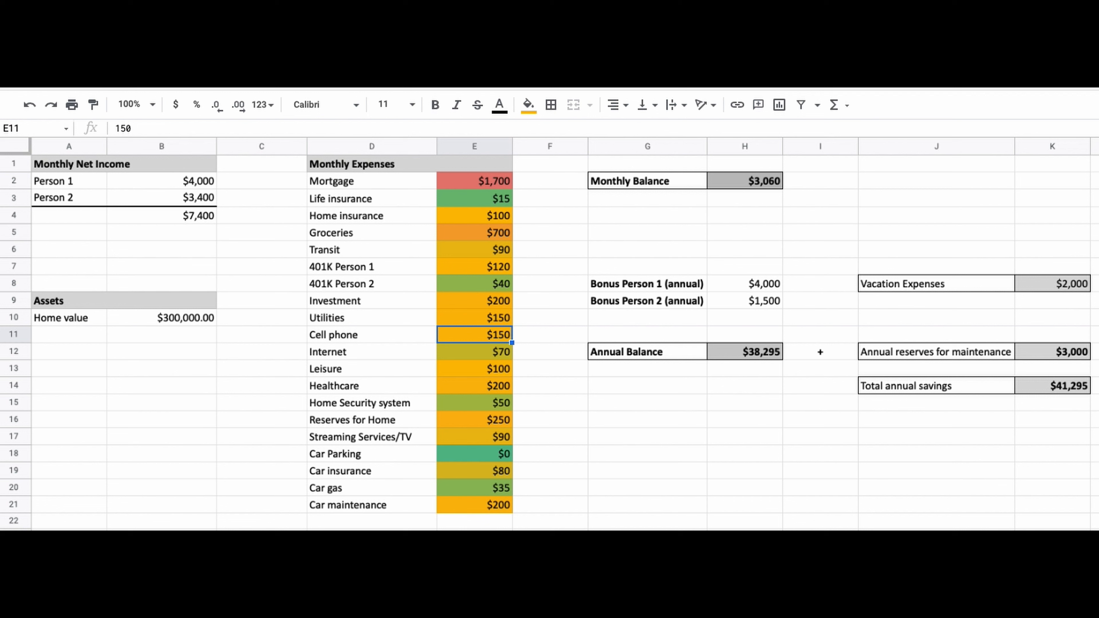
click(453, 355)
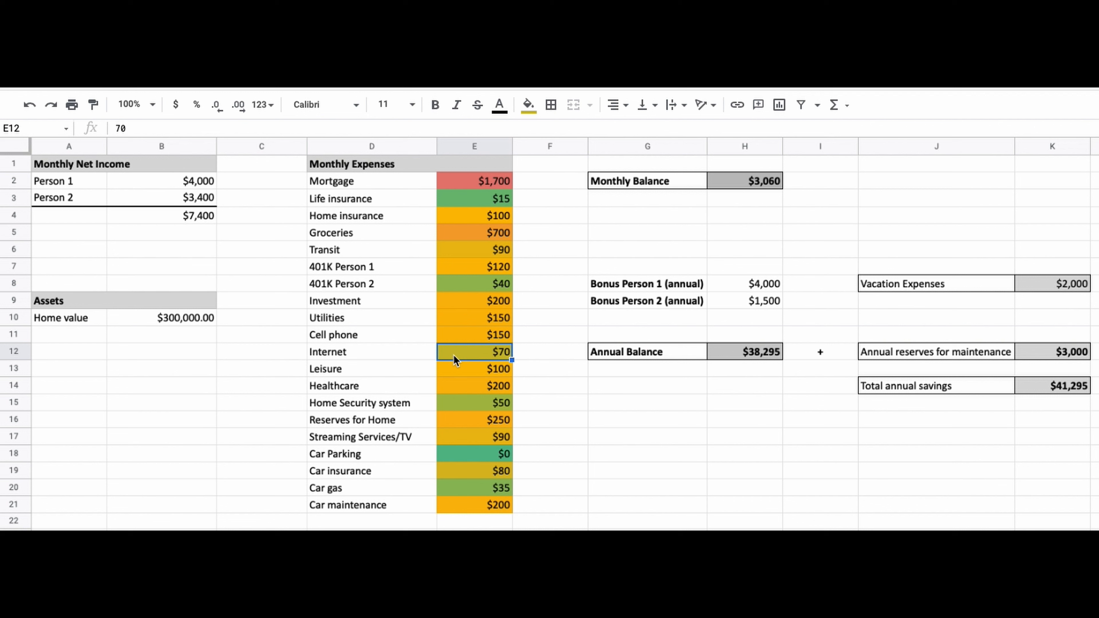
key(Up)
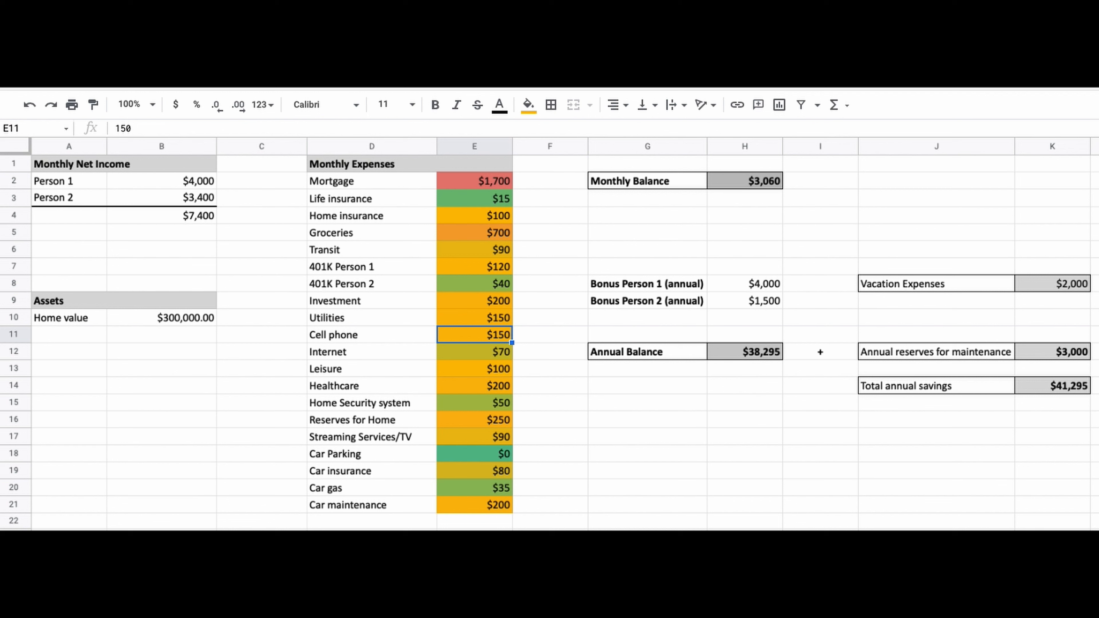
key(Down)
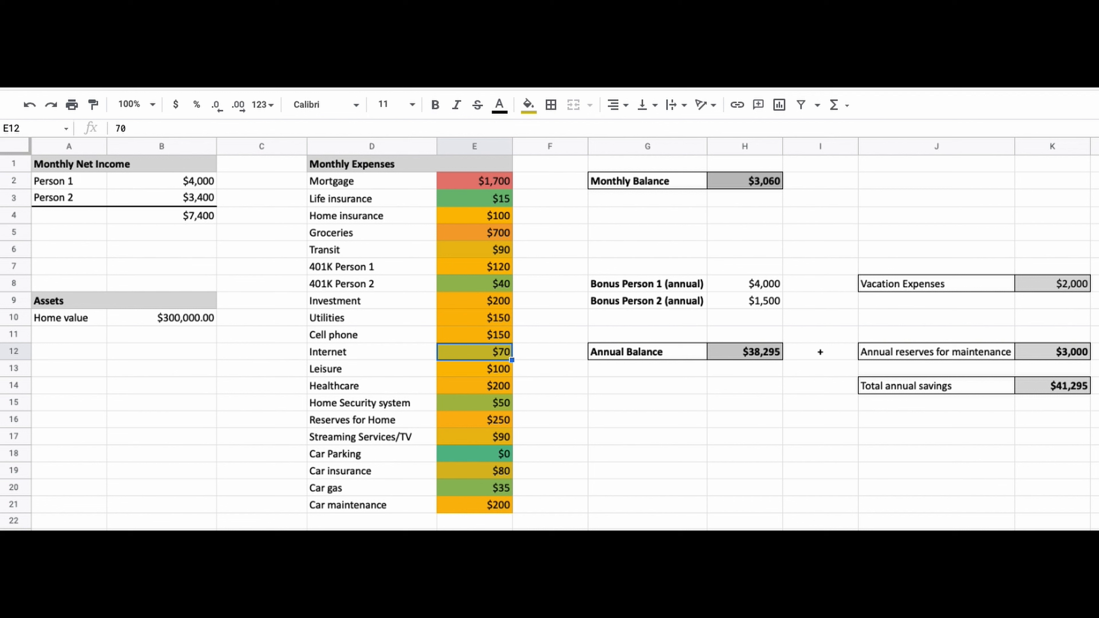
Set the Leisure expense amount to 450
key(Down)
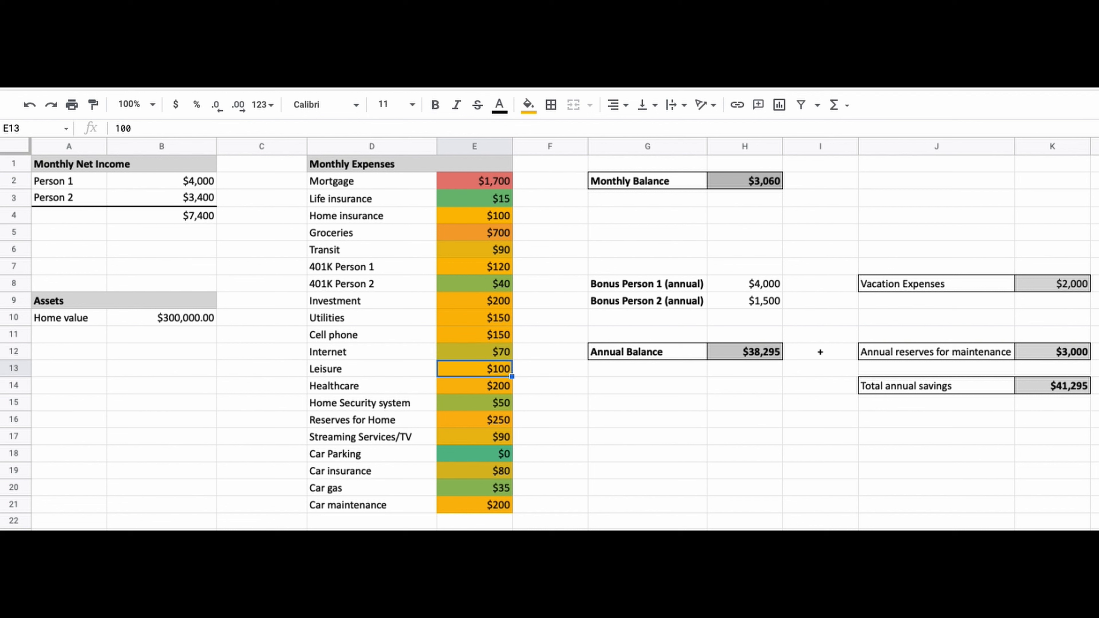
text(450)
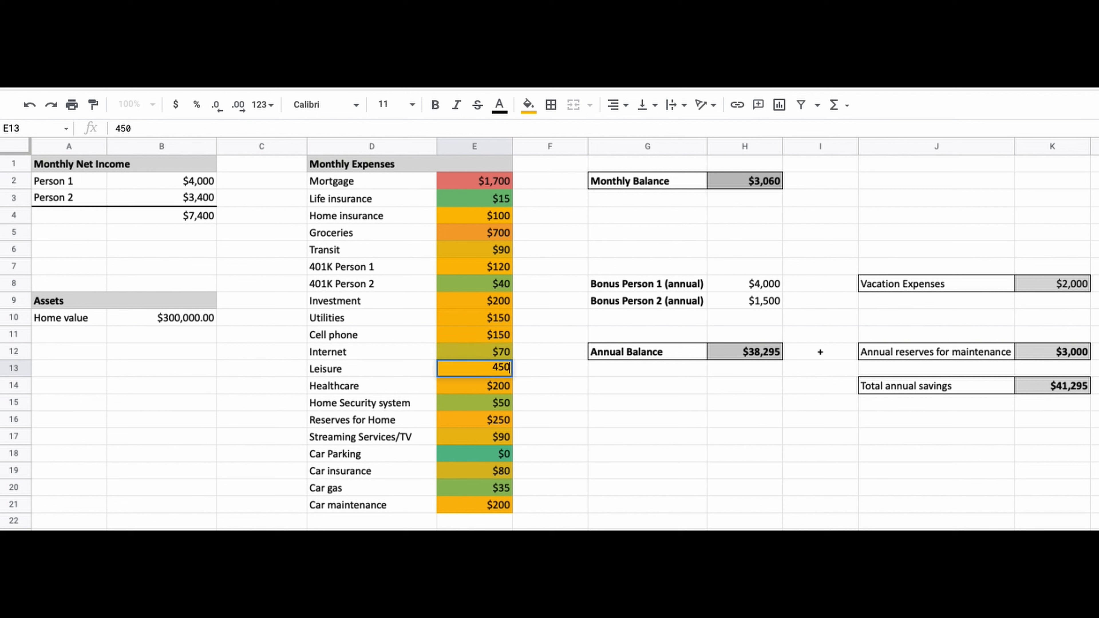
key(Return)
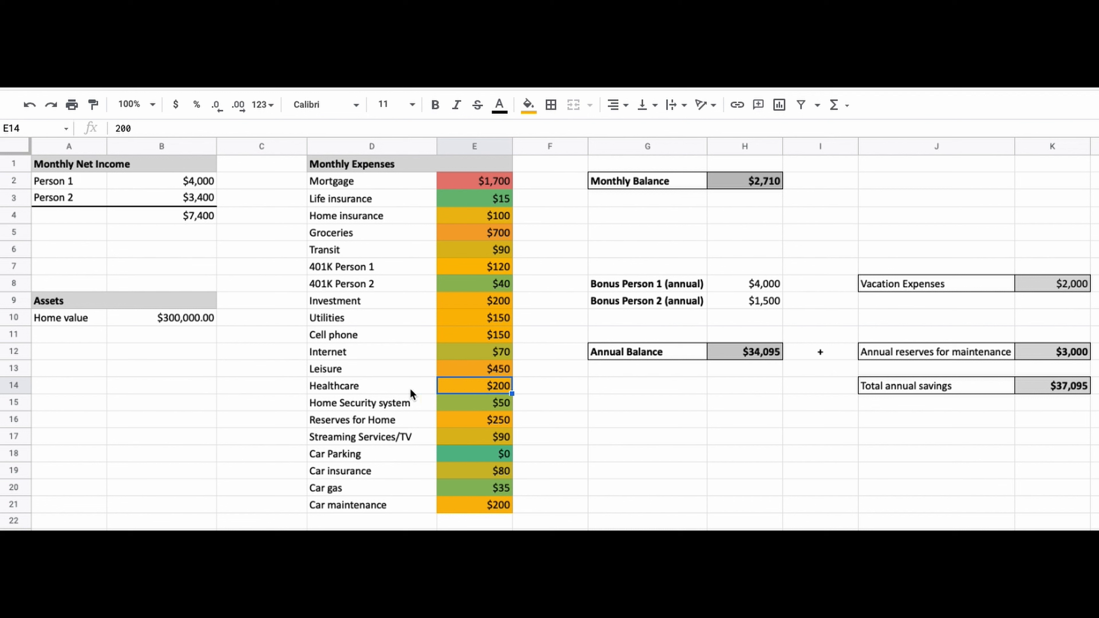
Set the Healthcare amount to 250 and the Home Security system amount to 70
drag(364, 371, 450, 371)
click(372, 391)
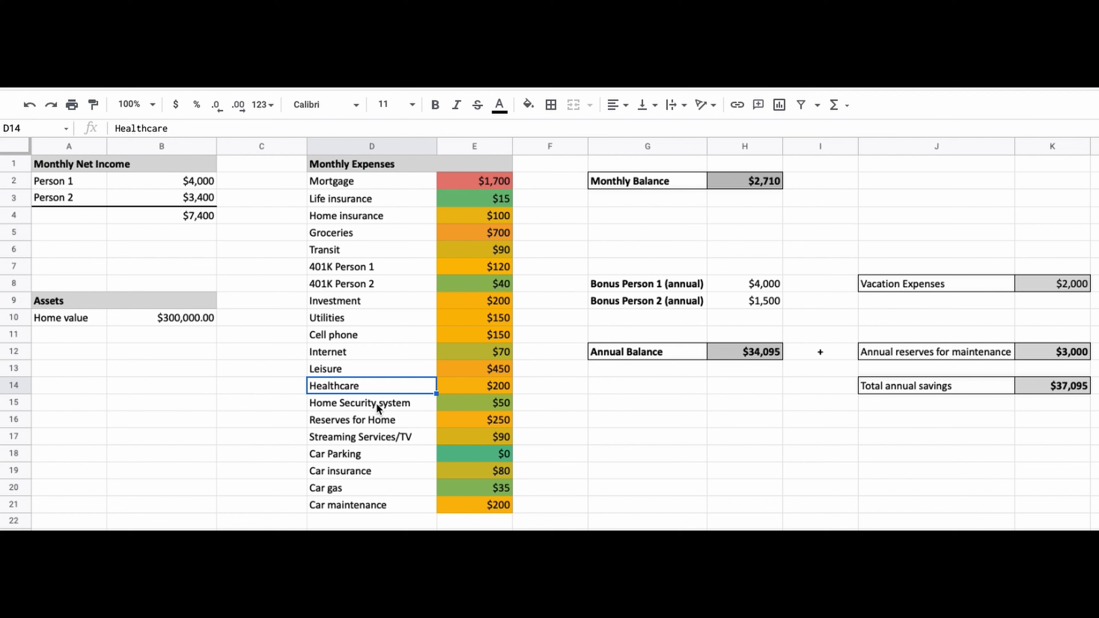
click(422, 404)
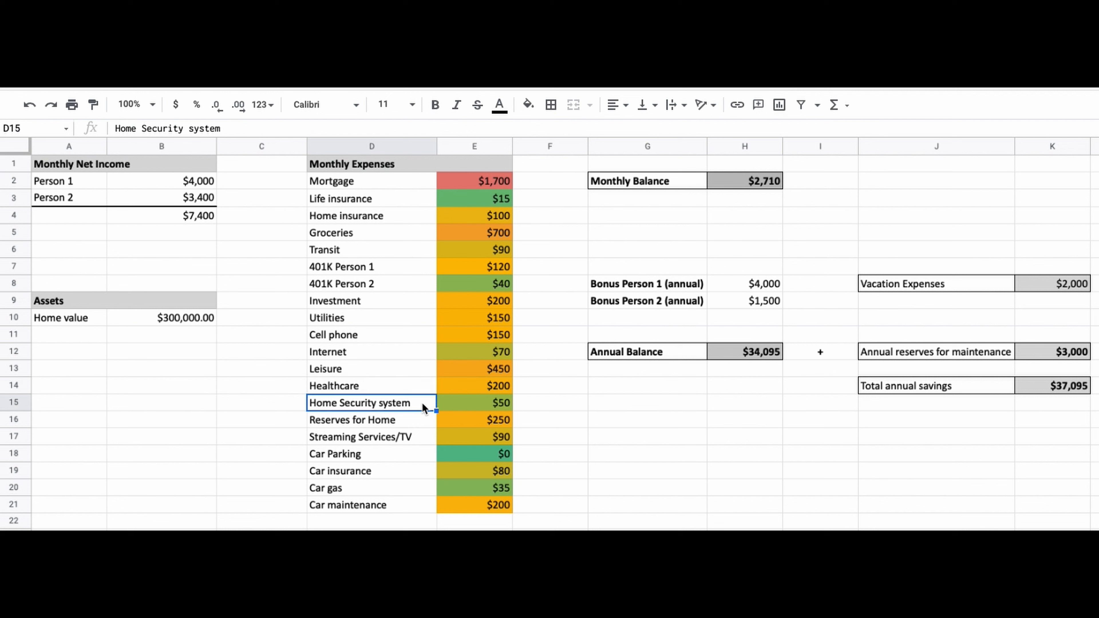
click(442, 383)
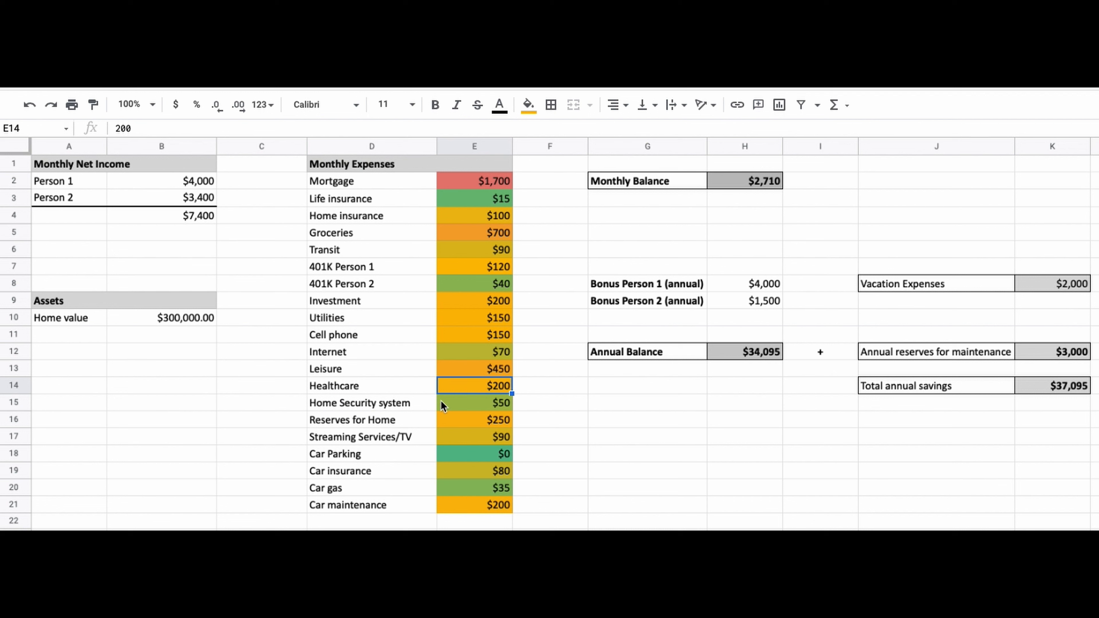
text(250)
key(Return)
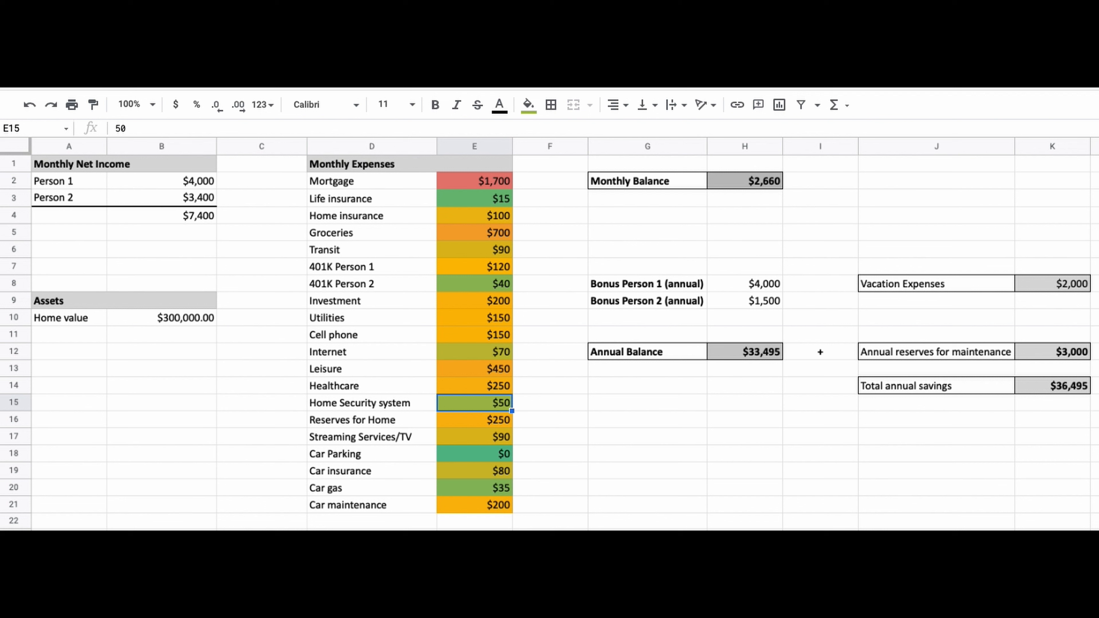
text(70)
key(Return)
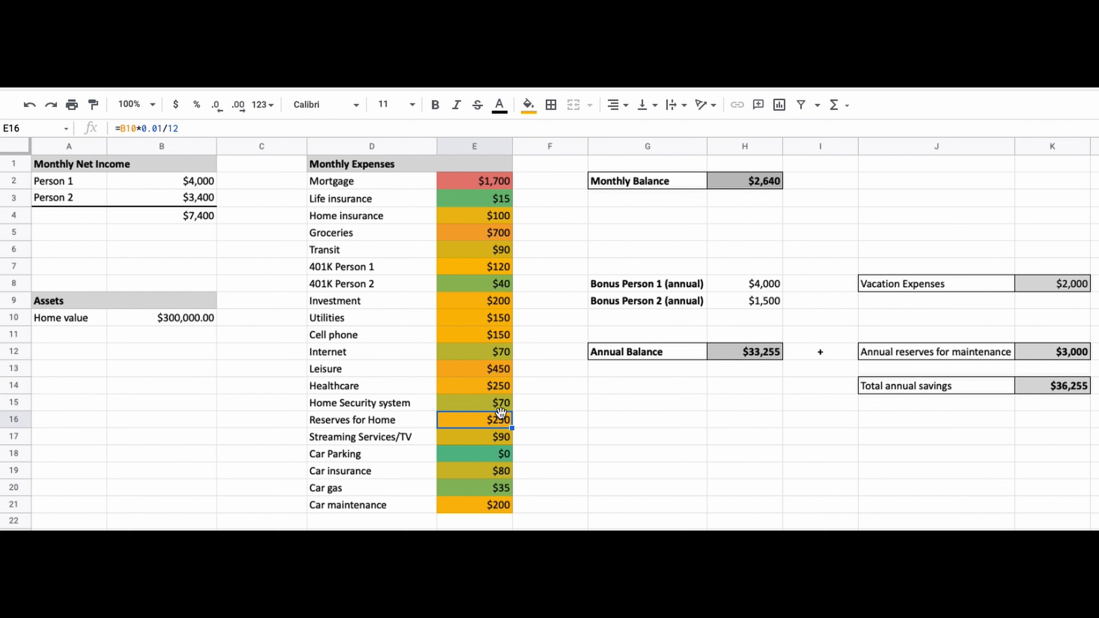
Set the Reserves for Home amount to 0, then undo that change
drag(397, 418, 451, 422)
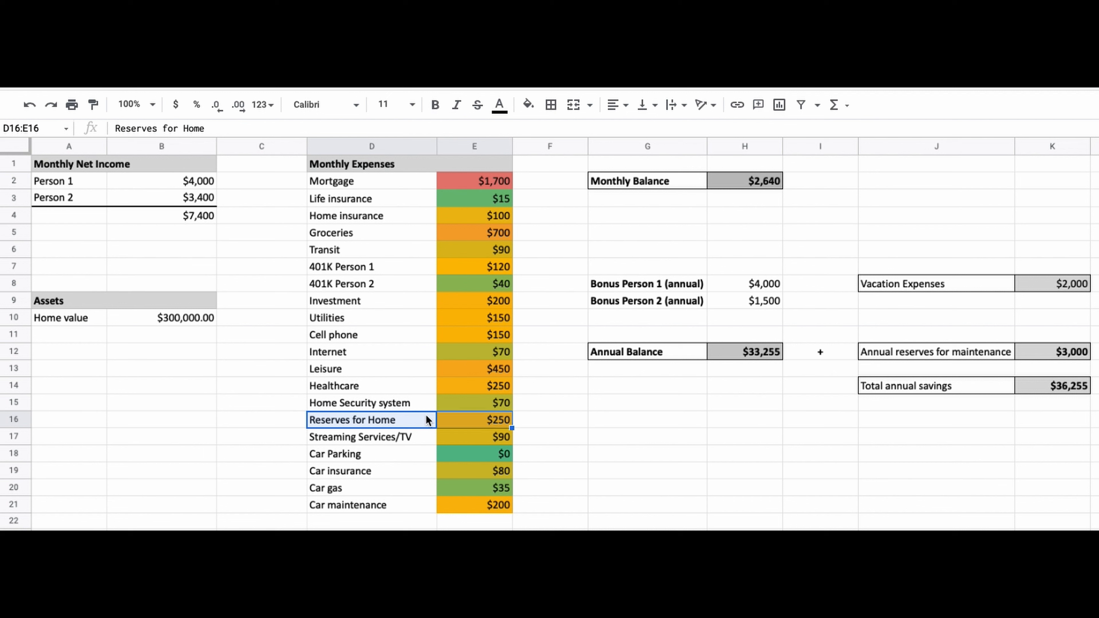
click(448, 420)
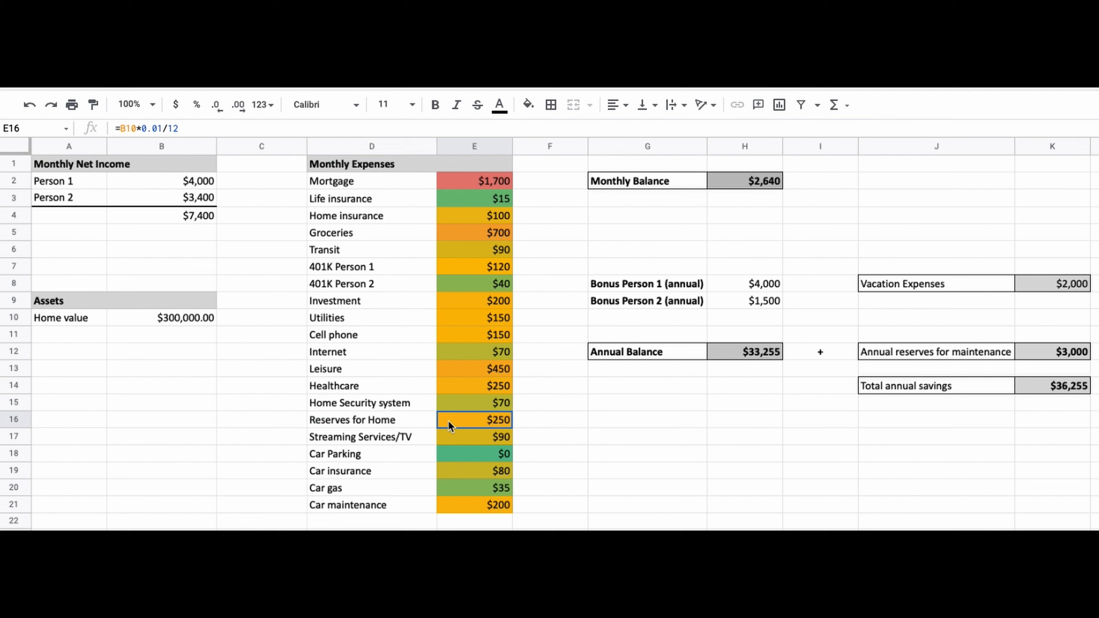
text(0)
key(Return)
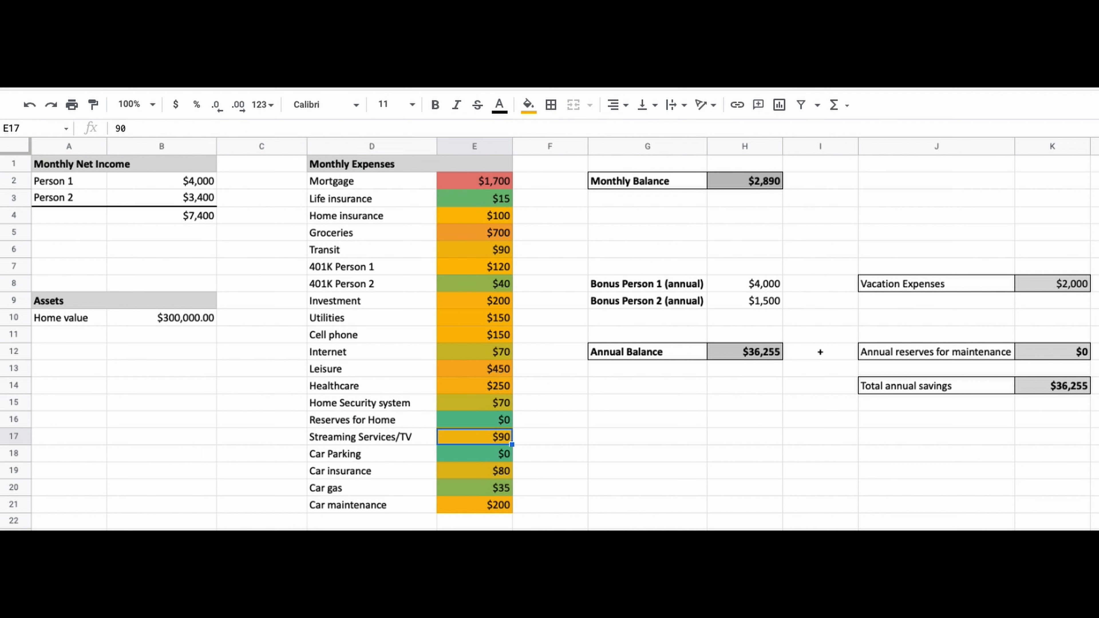
key(Up)
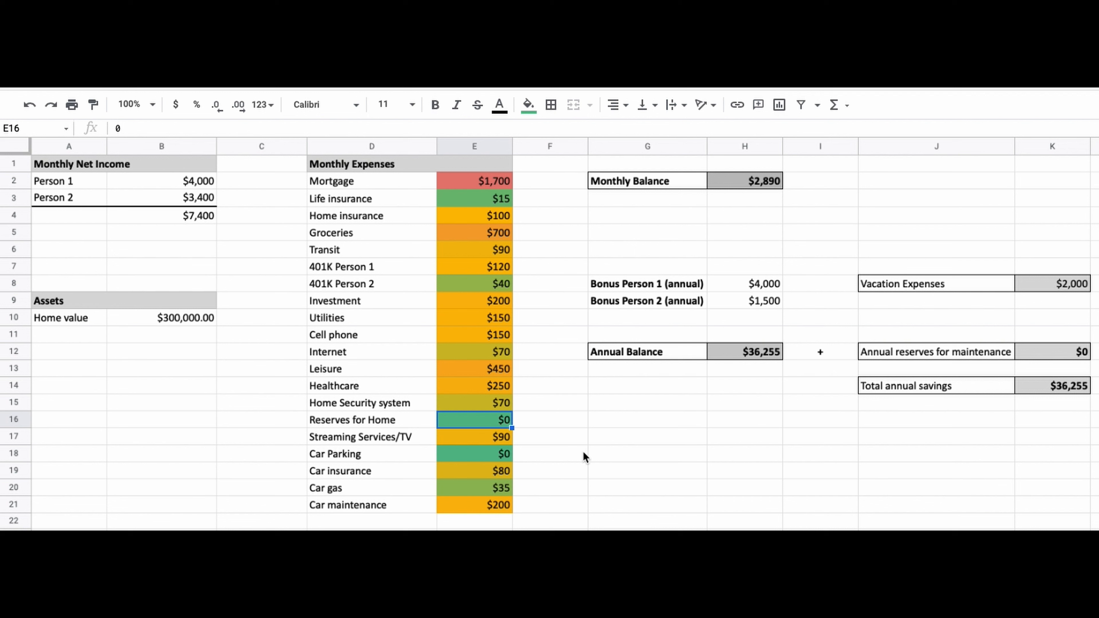
click(29, 105)
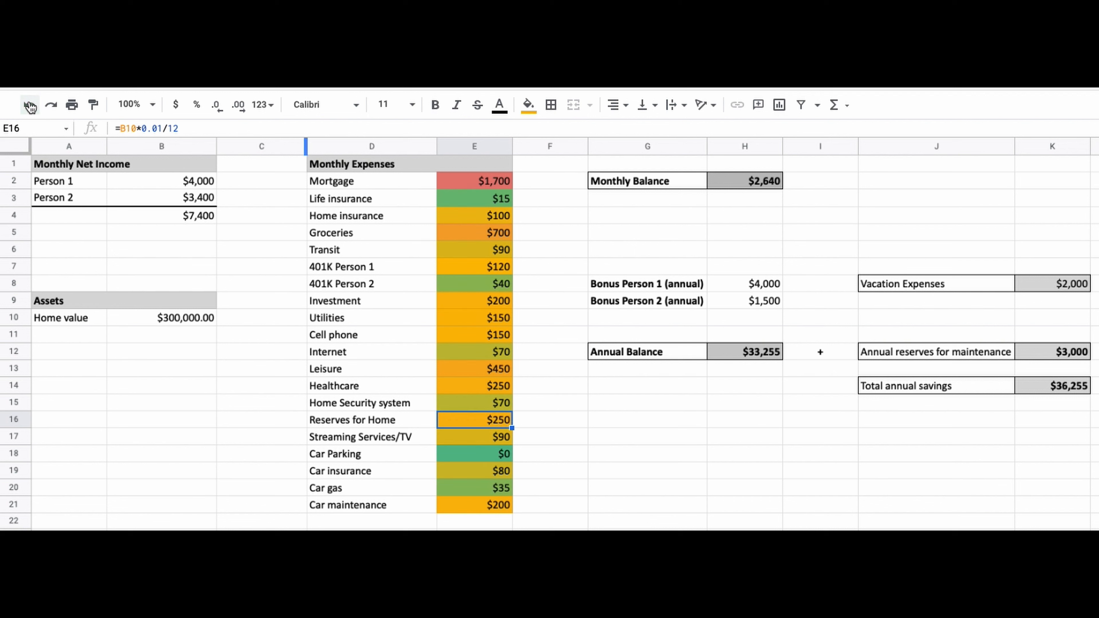
Examine the parts of the Reserves for Home formula without changing it
double_click(501, 420)
drag(467, 416, 507, 426)
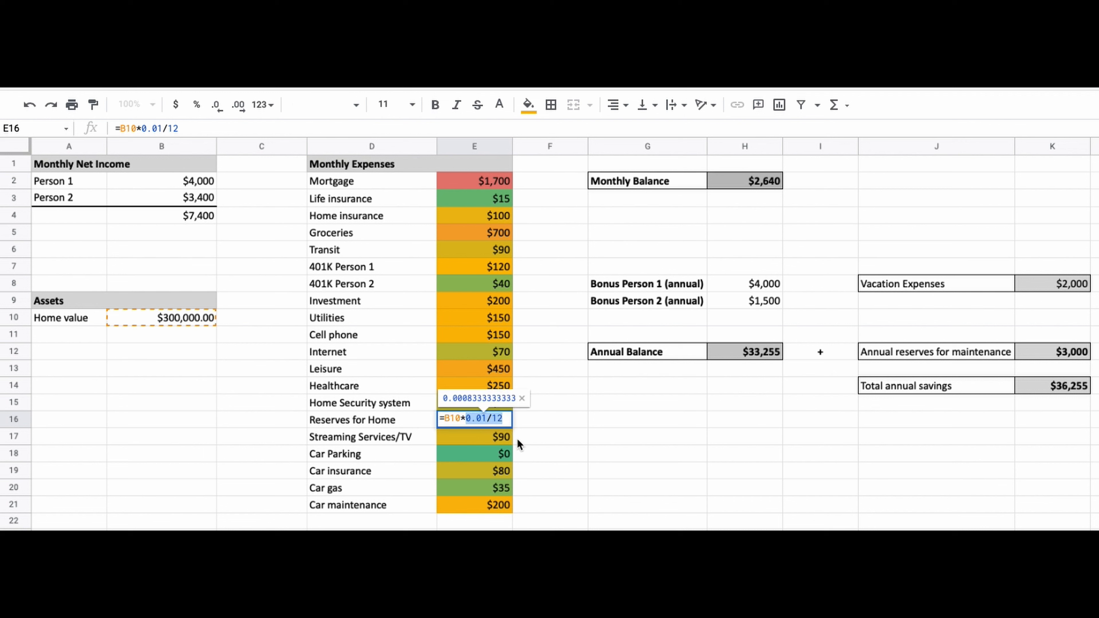
click(486, 418)
drag(484, 419, 469, 414)
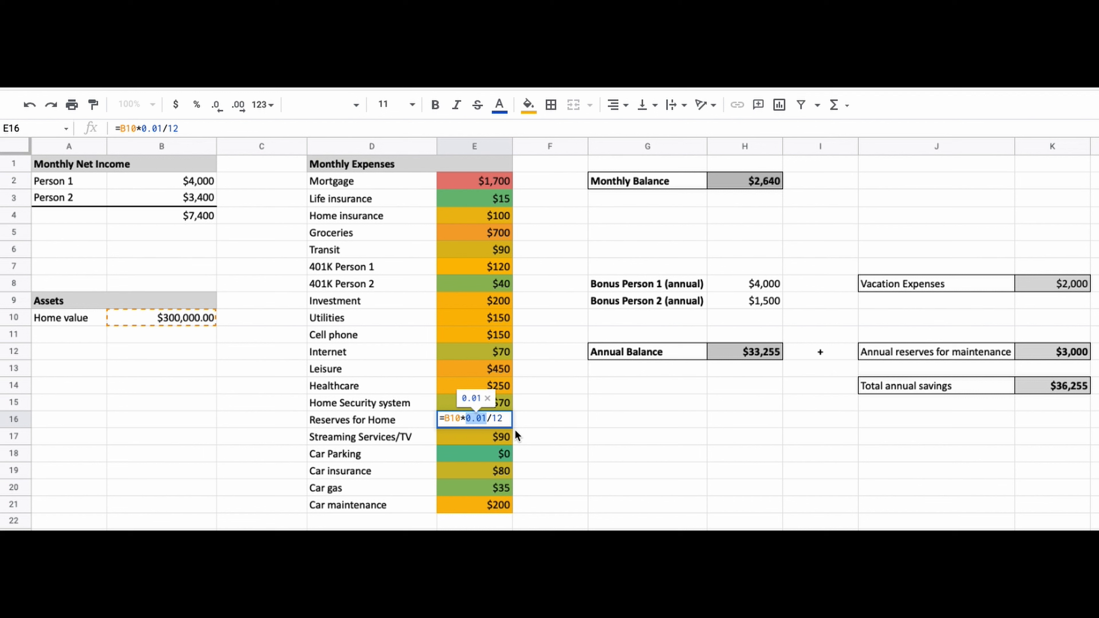
double_click(498, 419)
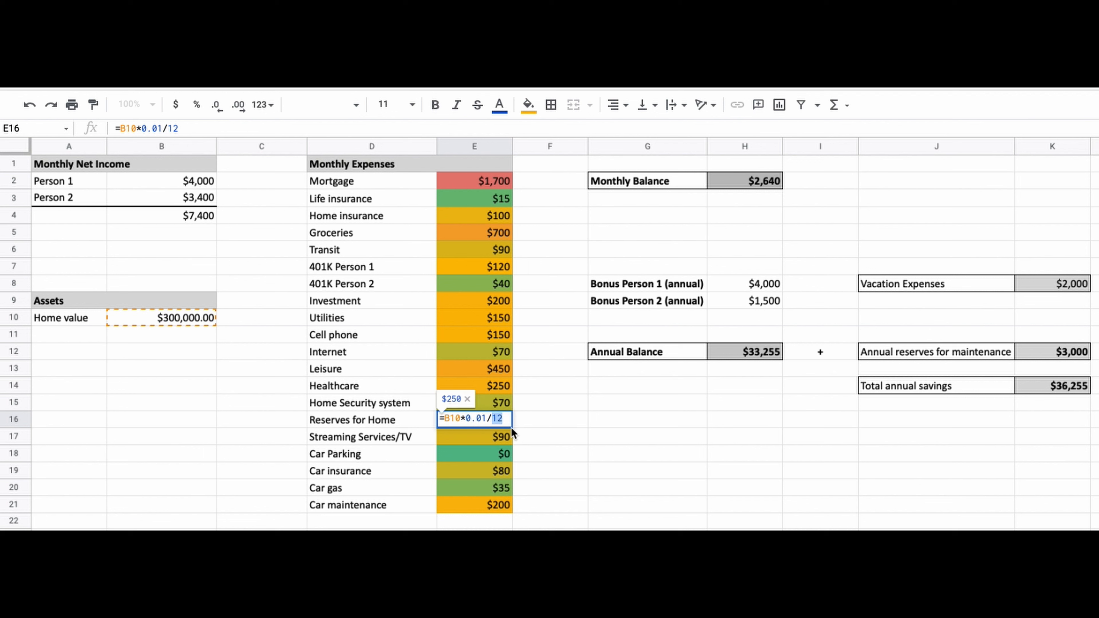
double_click(452, 419)
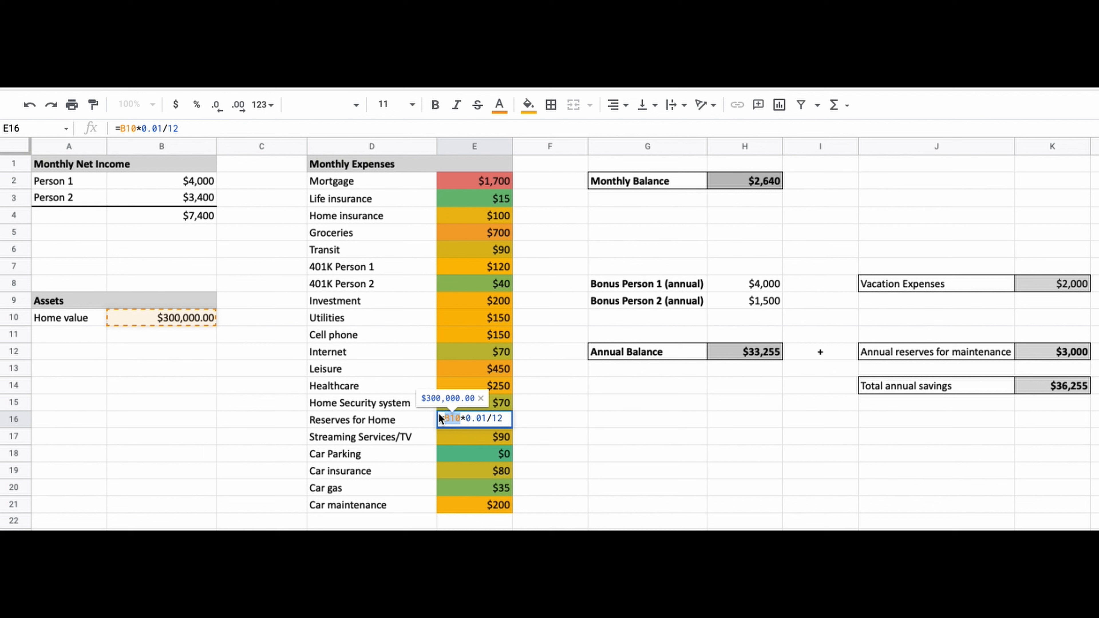
click(505, 419)
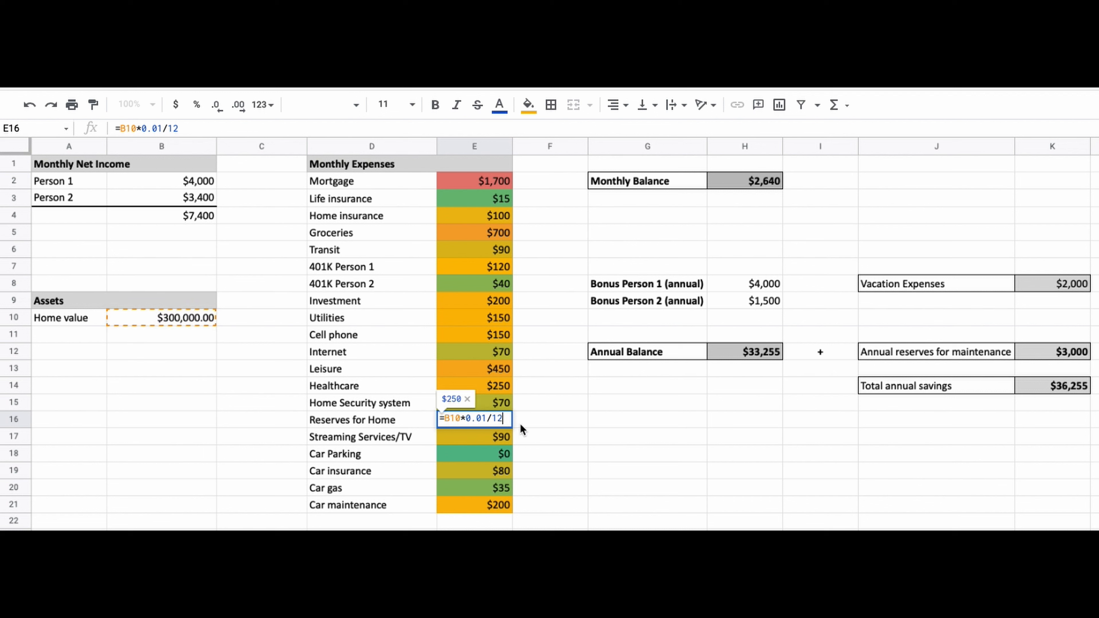
key(Return)
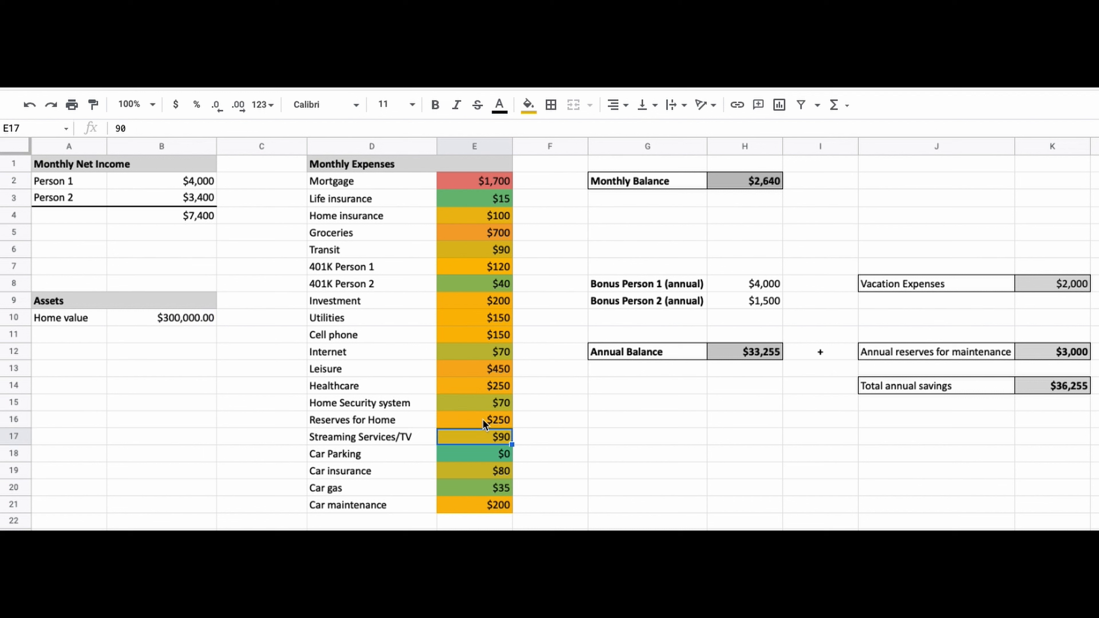
Set the Car insurance expense amount to 120
drag(421, 435, 479, 444)
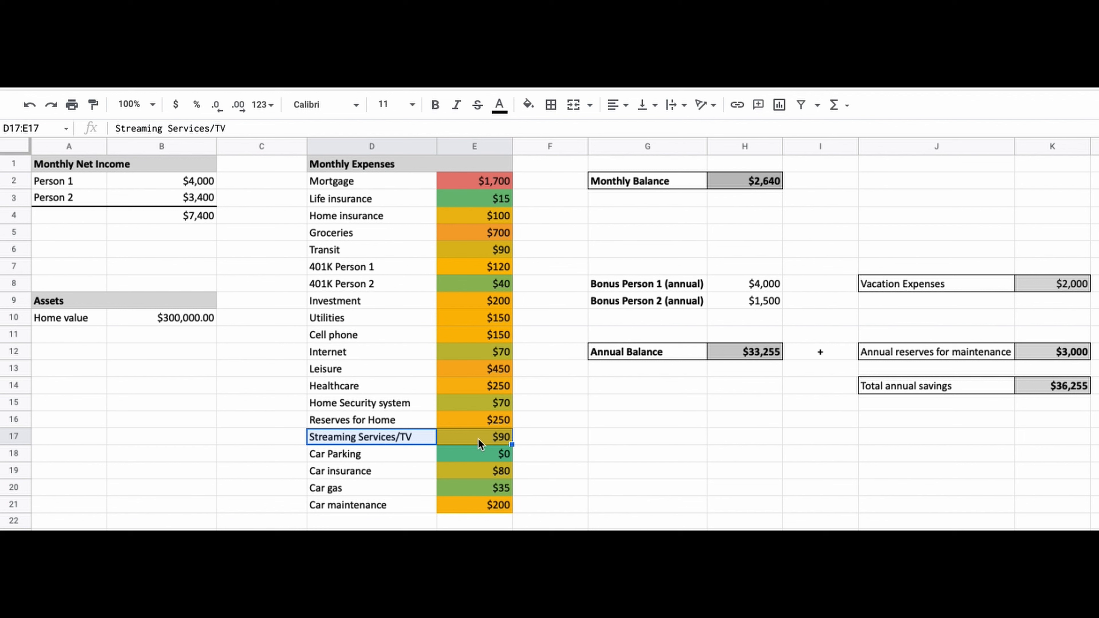
scroll(479, 444, down, 2)
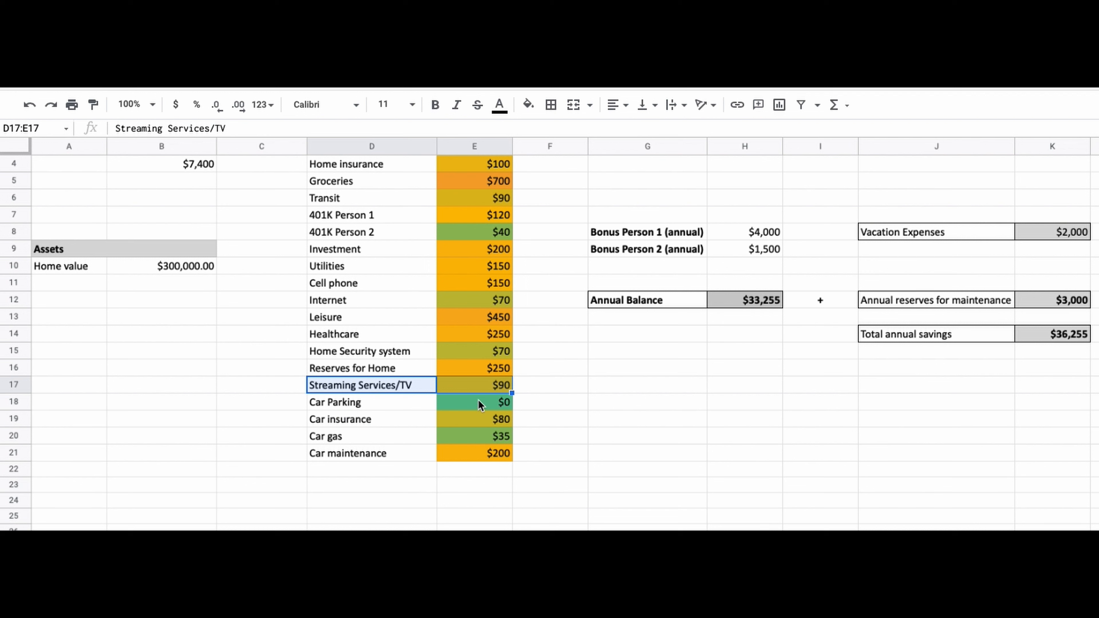
drag(419, 403, 466, 455)
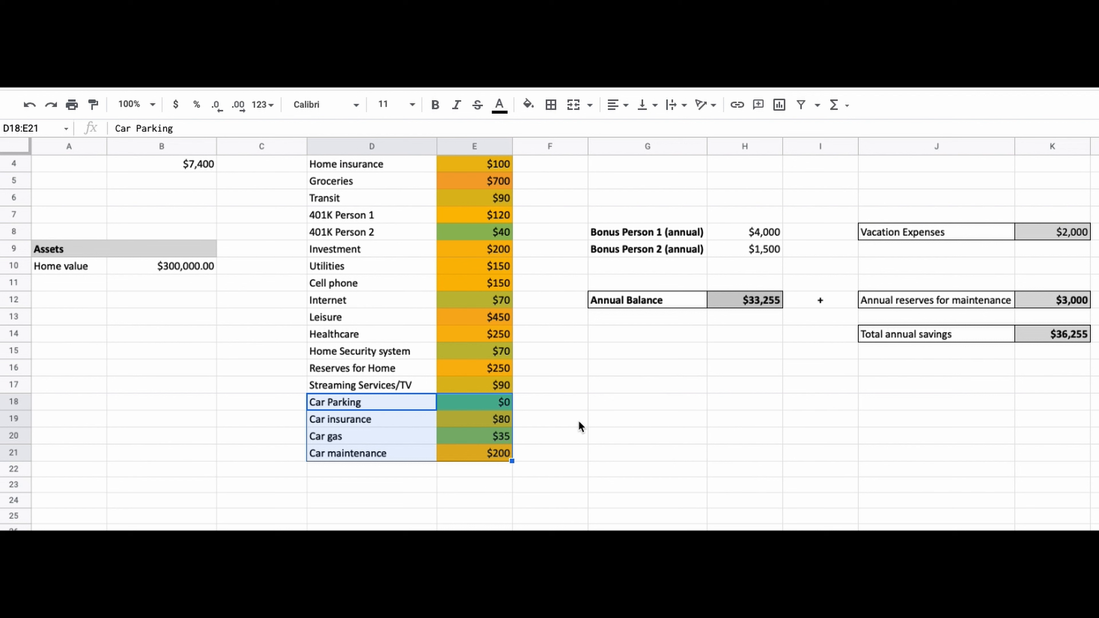
click(481, 424)
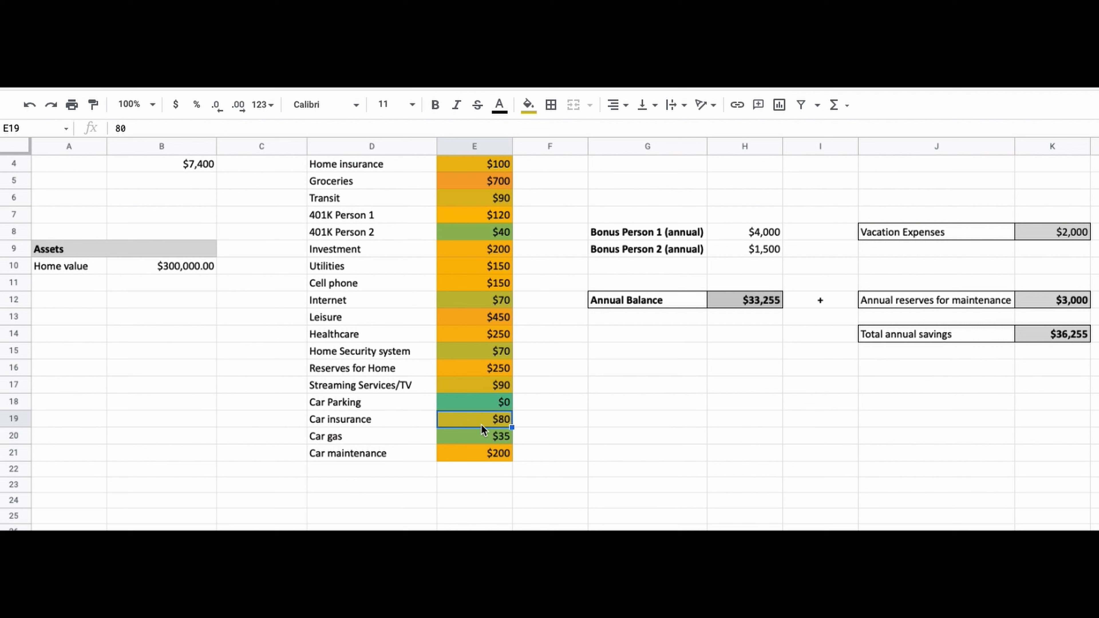
text(120)
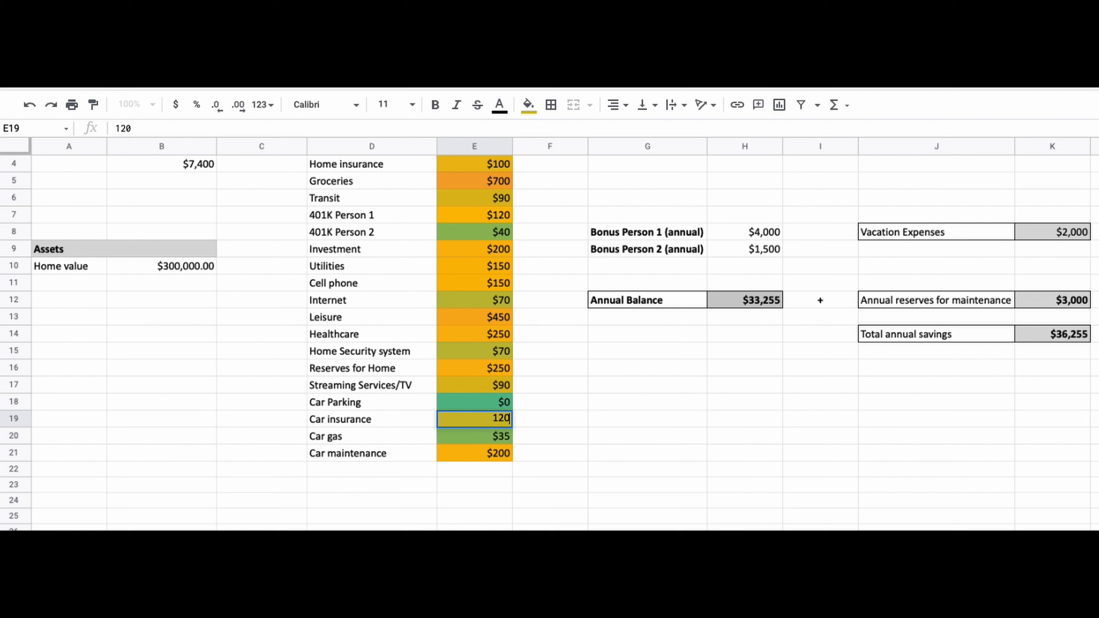
key(Return)
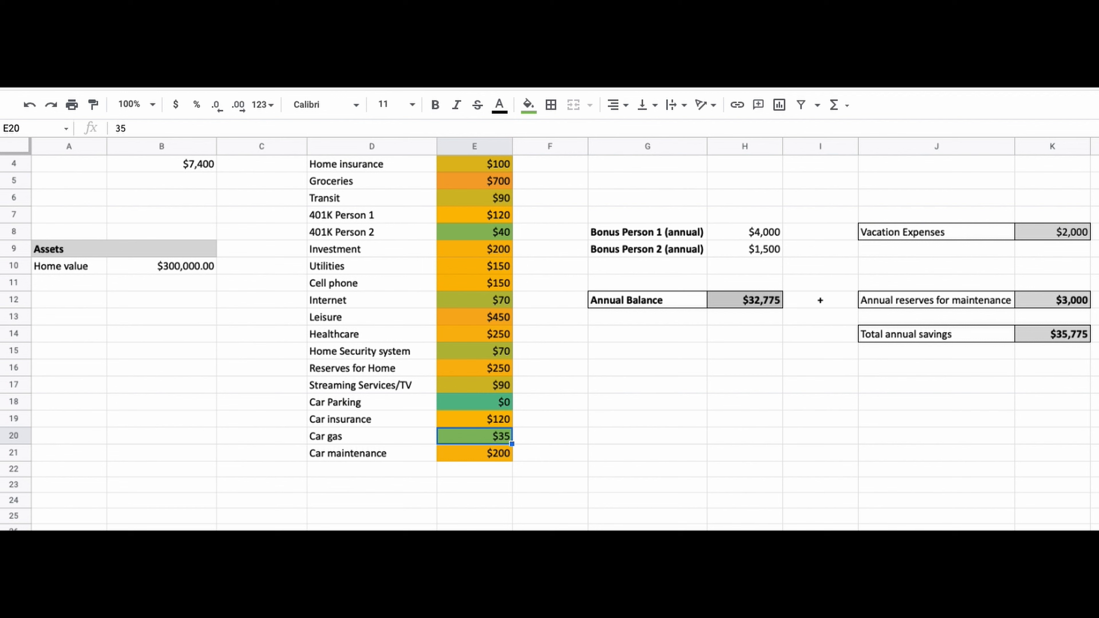
Inspect the Monthly Balance formula and the expense range it sums
scroll(550, 343, up, 1)
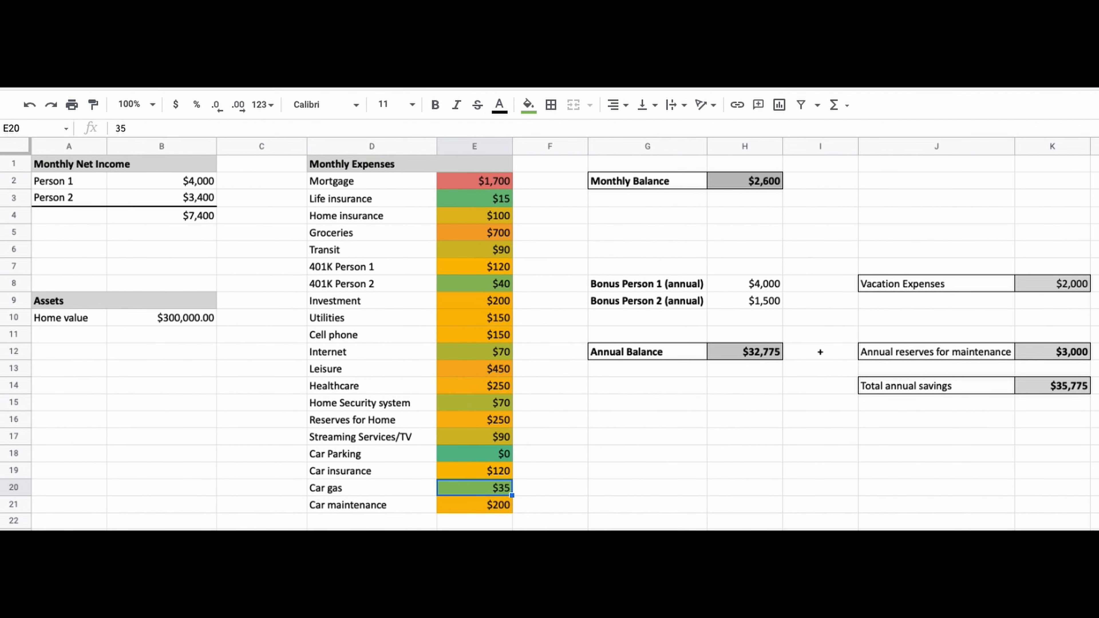
click(493, 506)
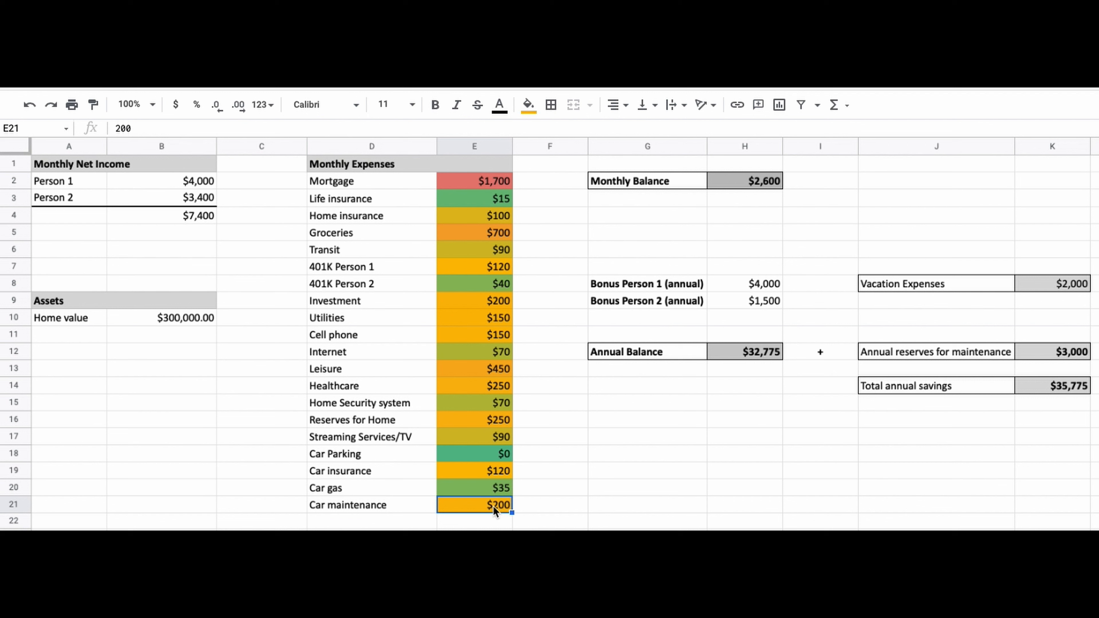
drag(412, 511, 493, 510)
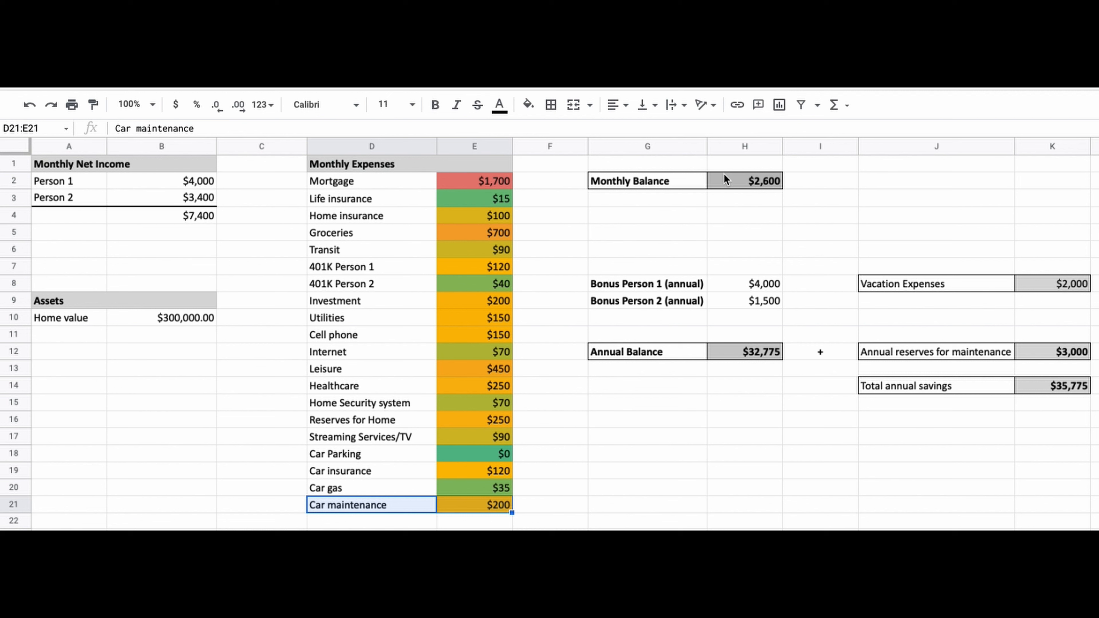
drag(724, 173, 694, 178)
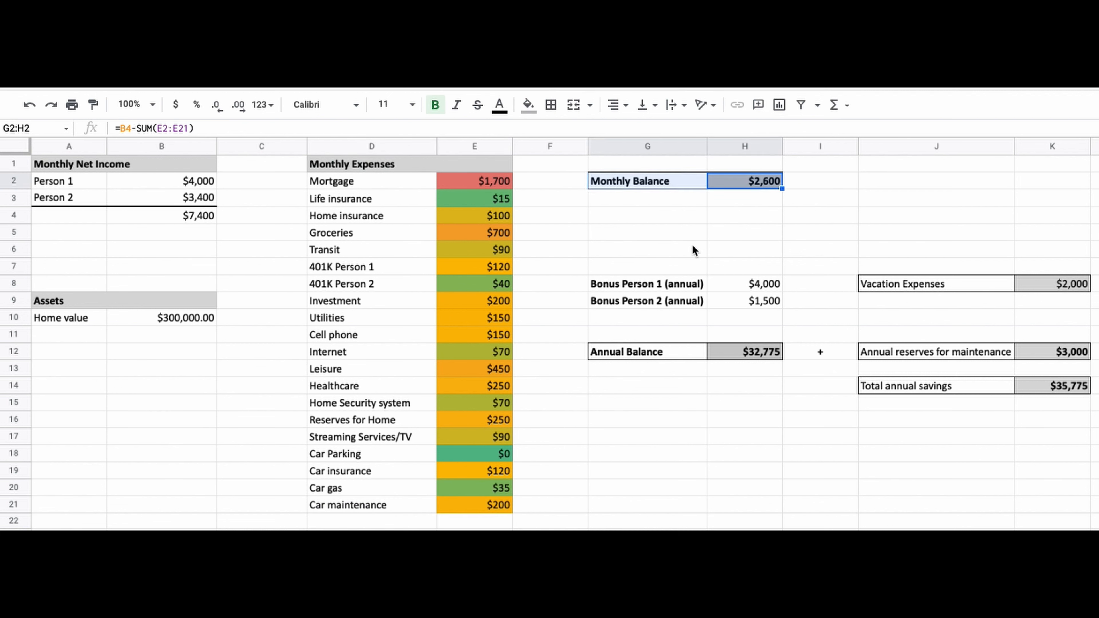
click(703, 193)
click(728, 181)
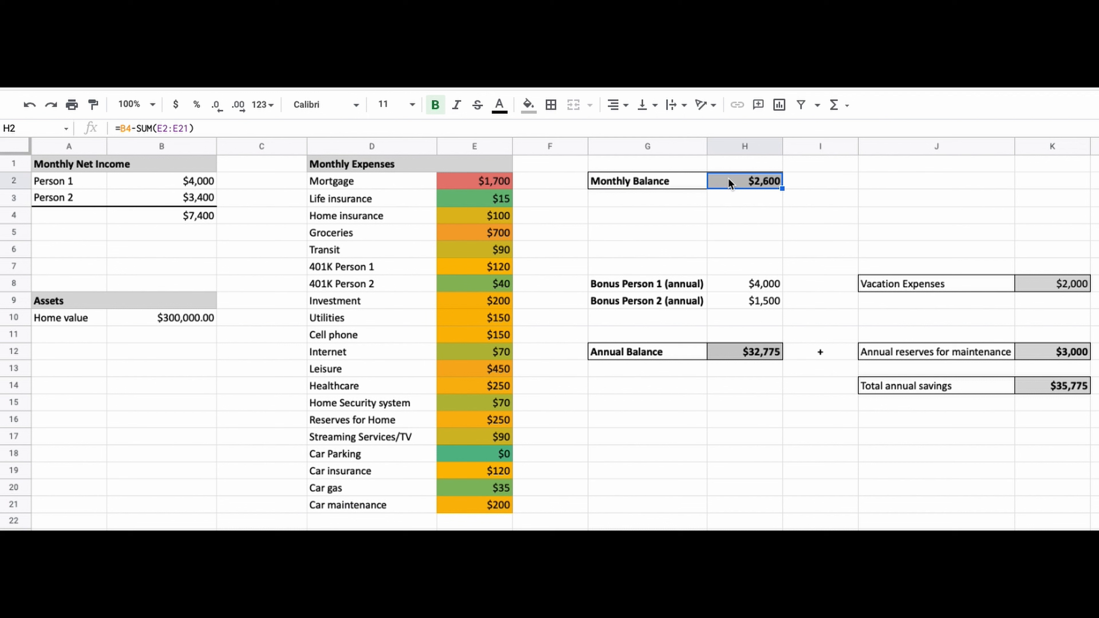
double_click(728, 180)
double_click(735, 178)
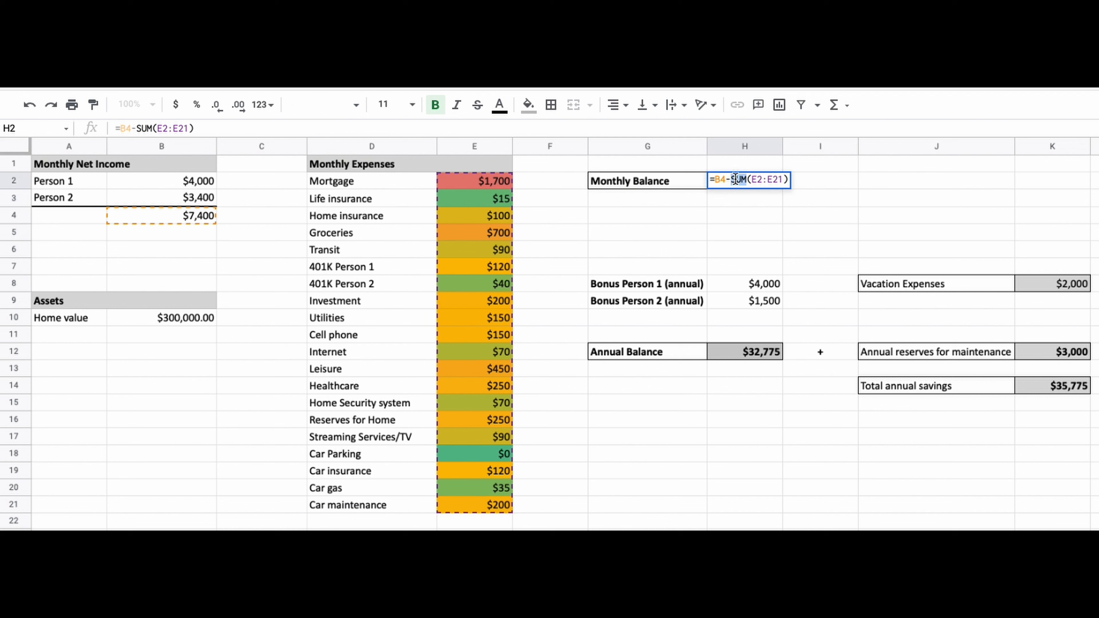
drag(752, 179, 781, 179)
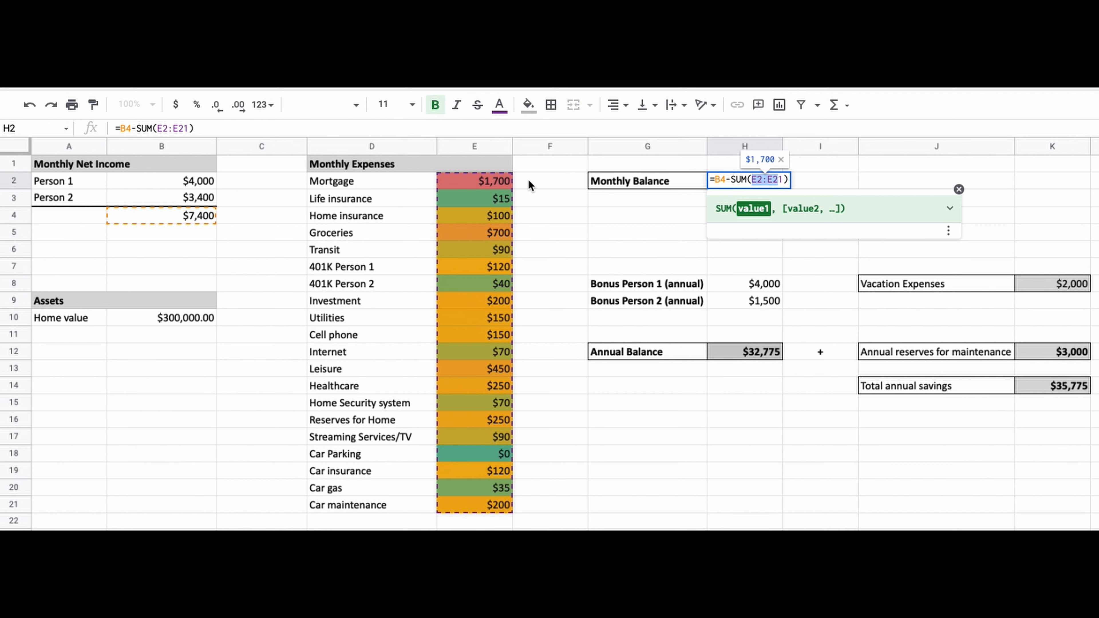
key(Return)
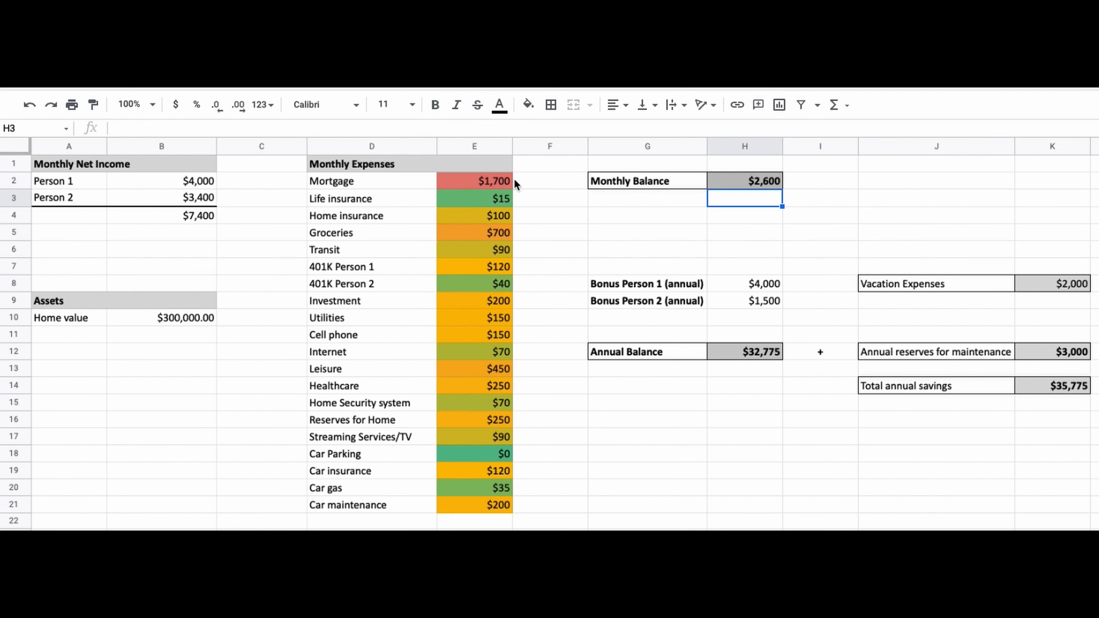
Set the Leisure expense to 300 and the Healthcare expense to 150
click(485, 371)
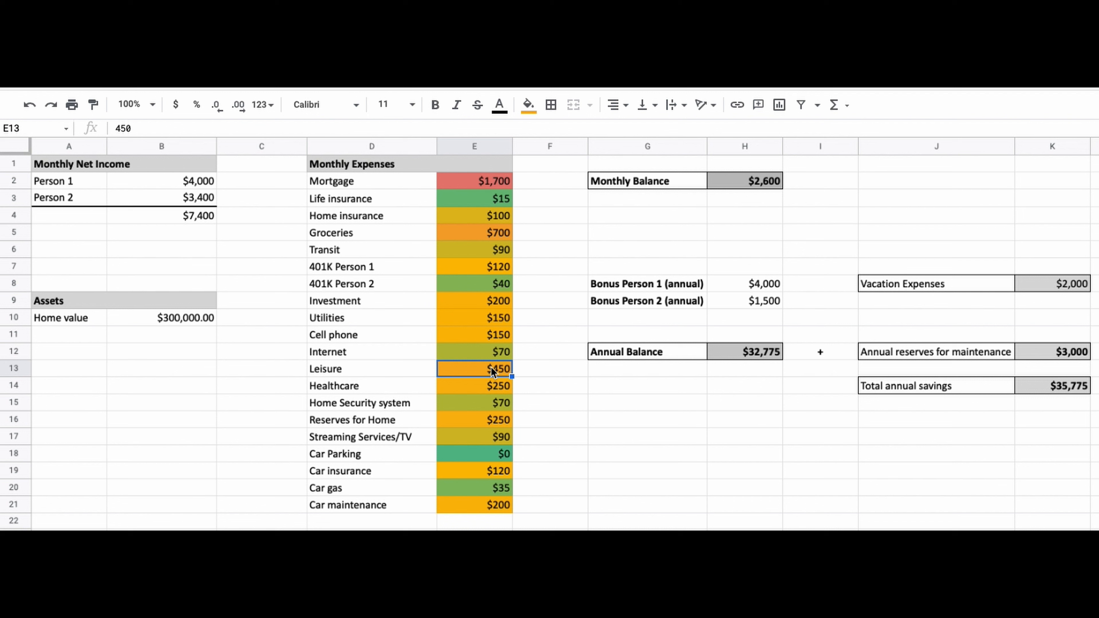
text(300)
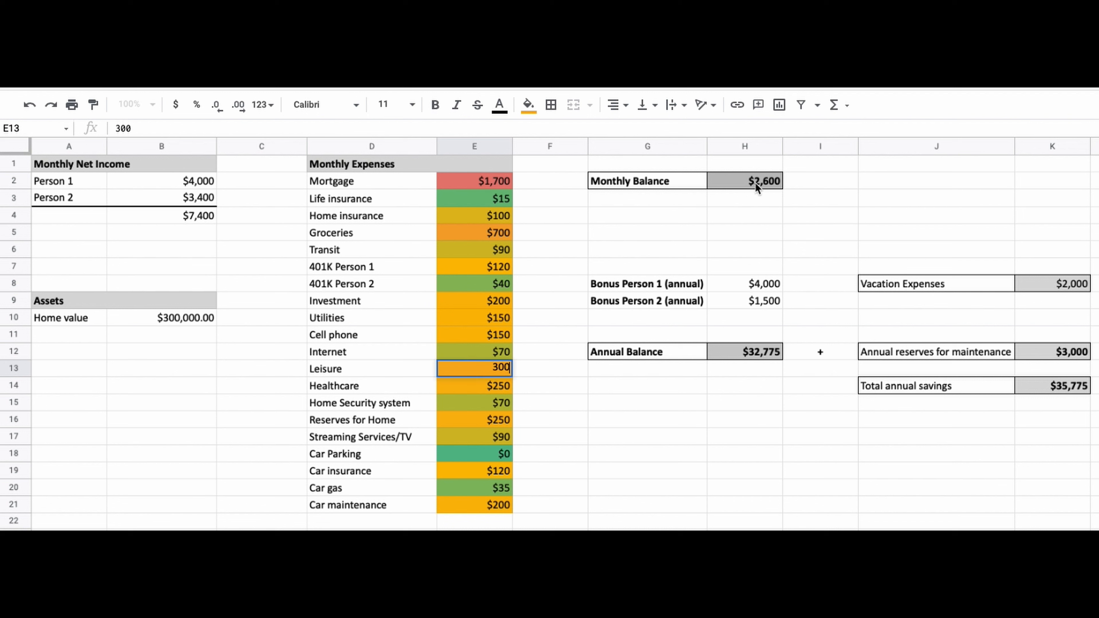
key(Return)
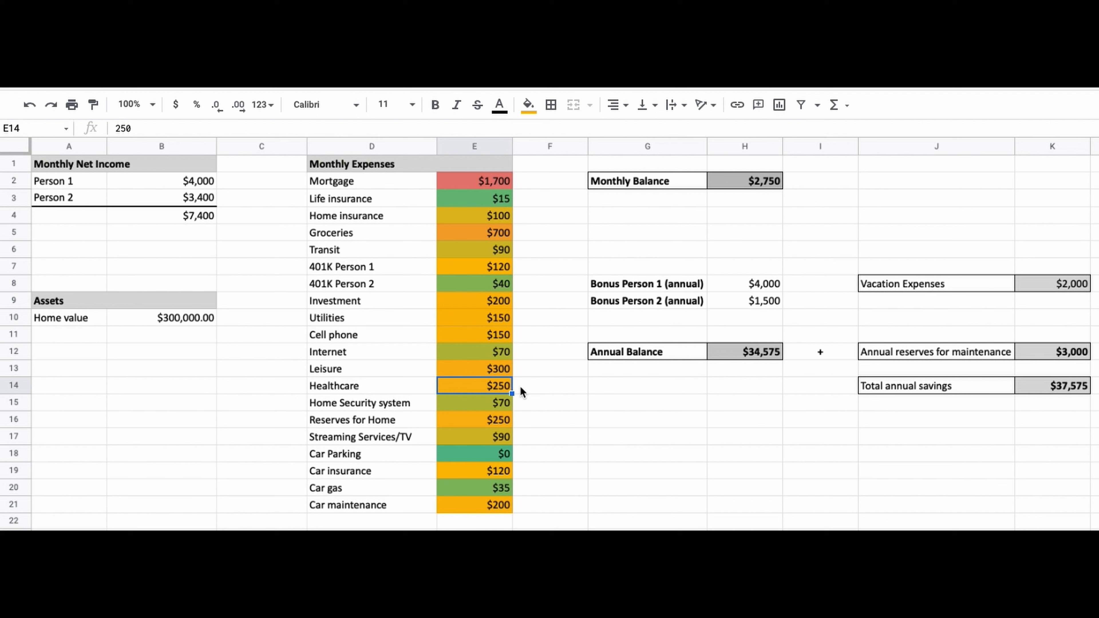
text(150)
key(Return)
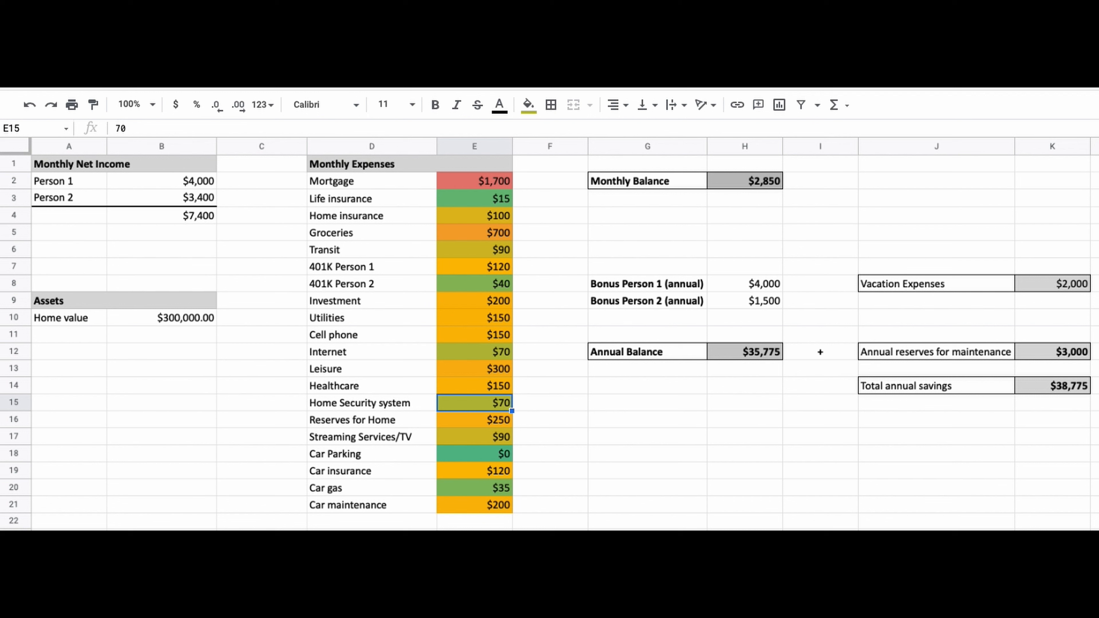
Set the Investment expense amount to 300
click(454, 299)
text(300)
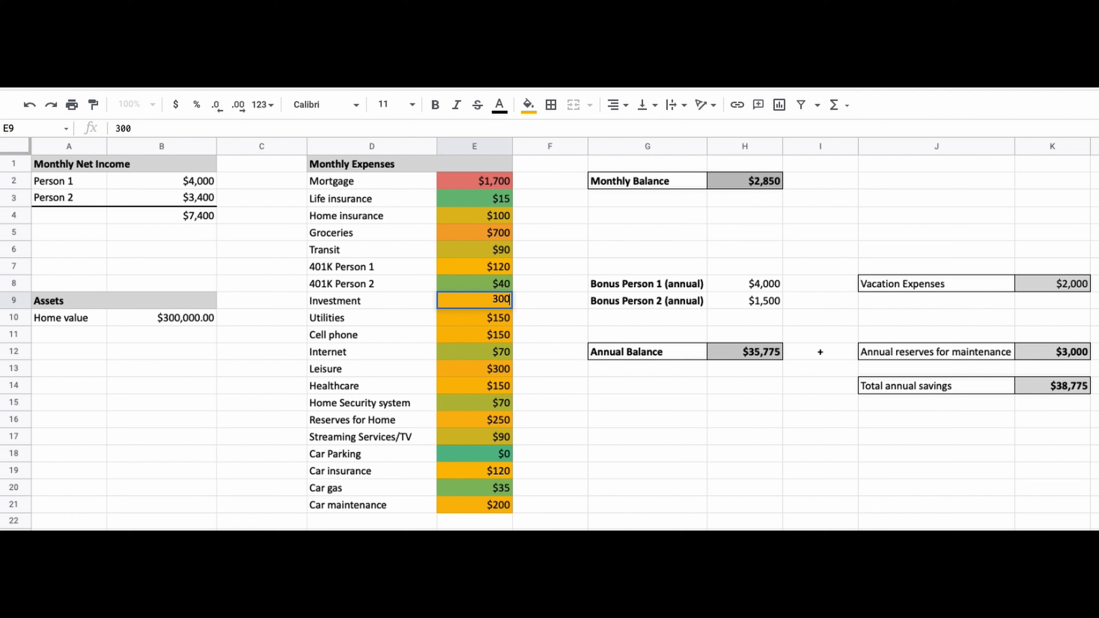
key(Return)
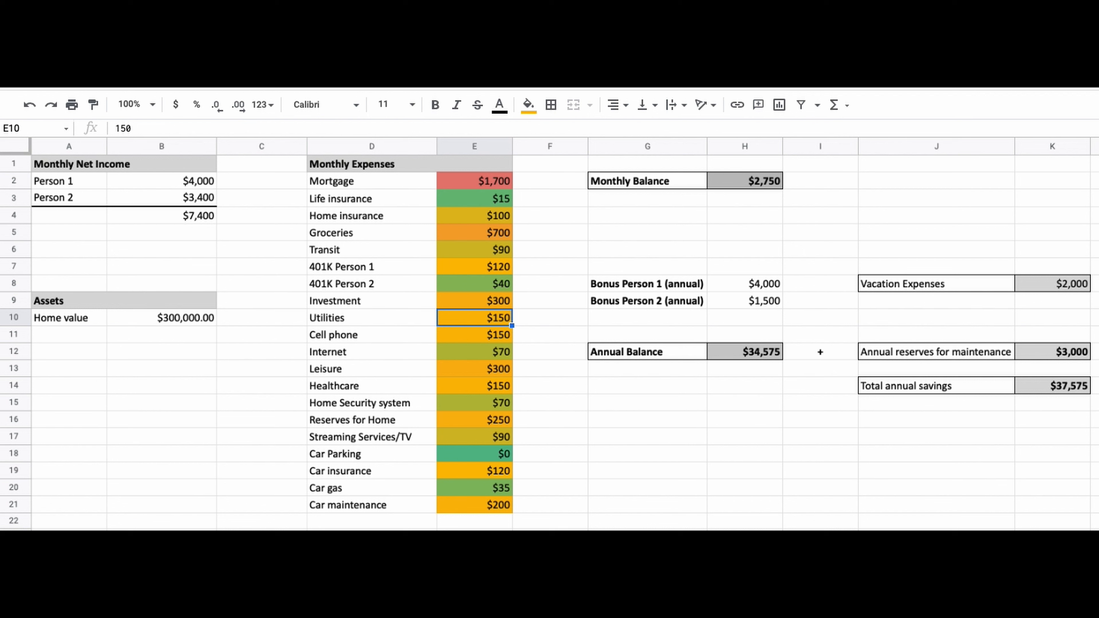
Examine the bonus amounts and the parts of the Annual Balance formula without changing it
click(752, 184)
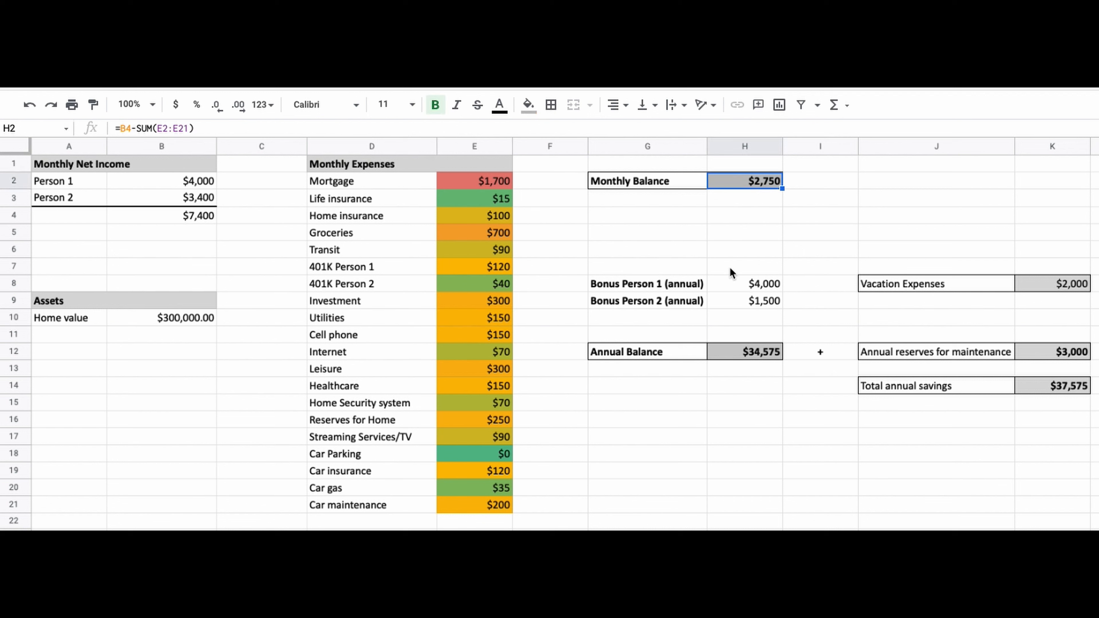
drag(737, 300, 685, 288)
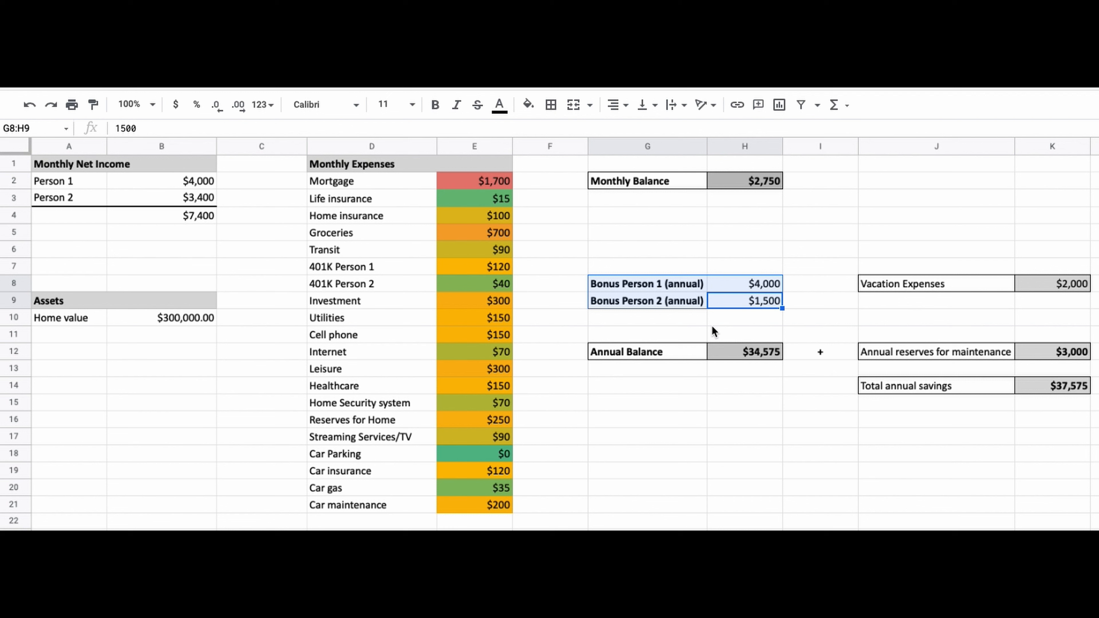
drag(752, 286, 751, 294)
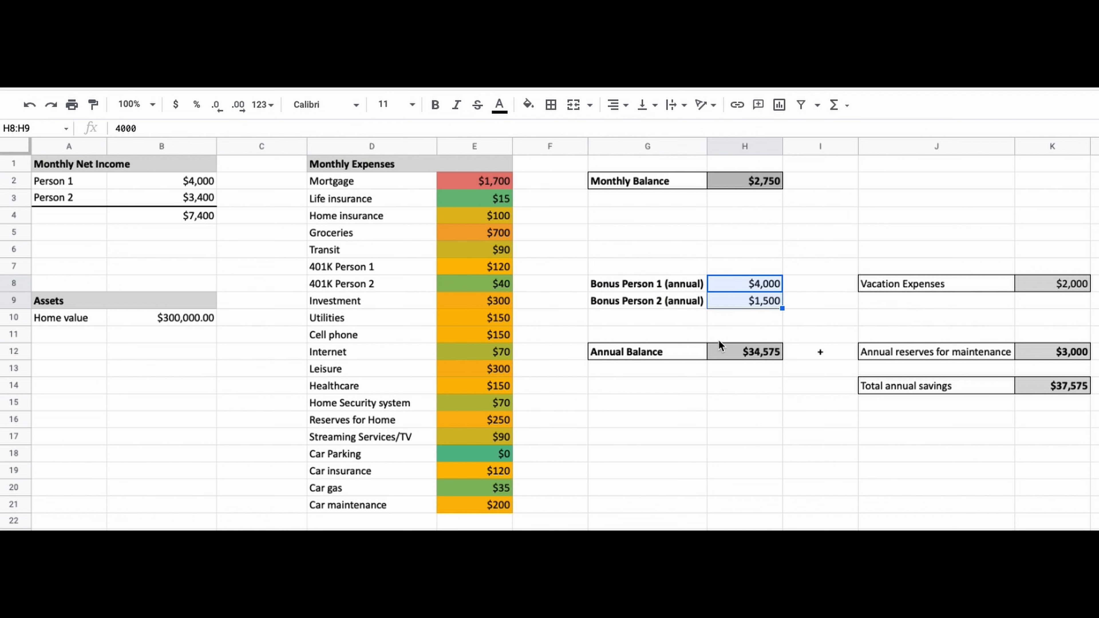
click(723, 357)
double_click(723, 356)
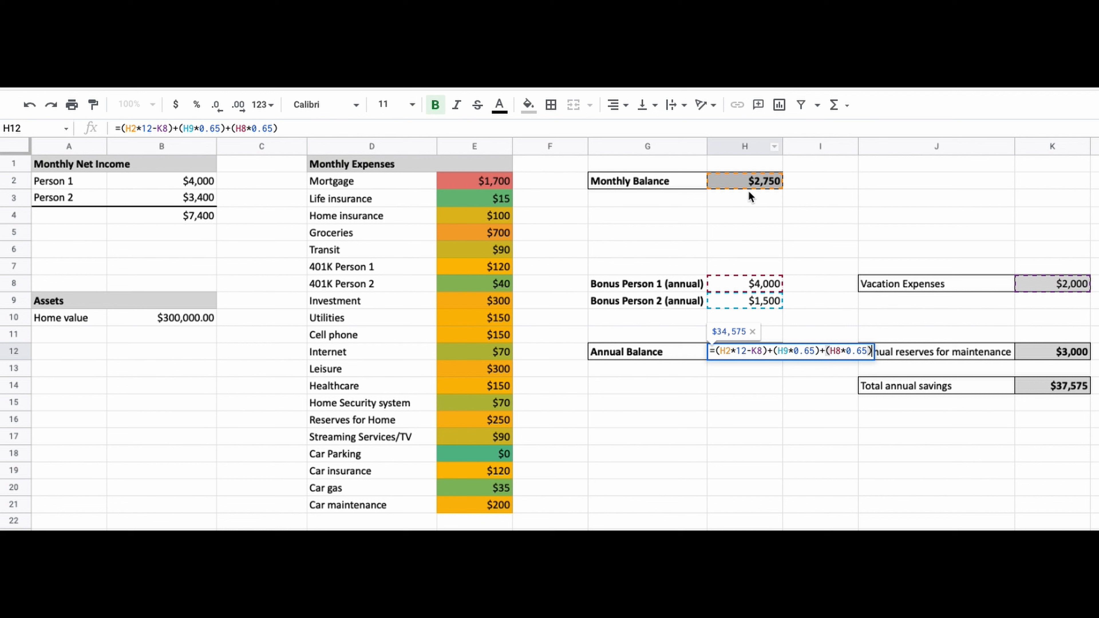
drag(719, 350, 764, 349)
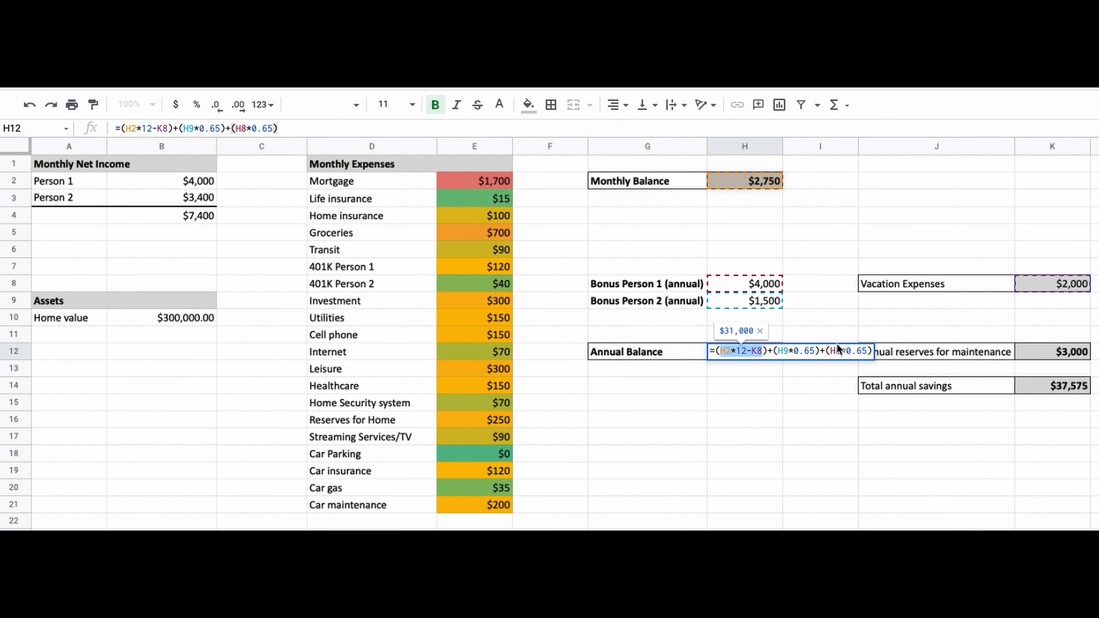
drag(794, 351, 814, 351)
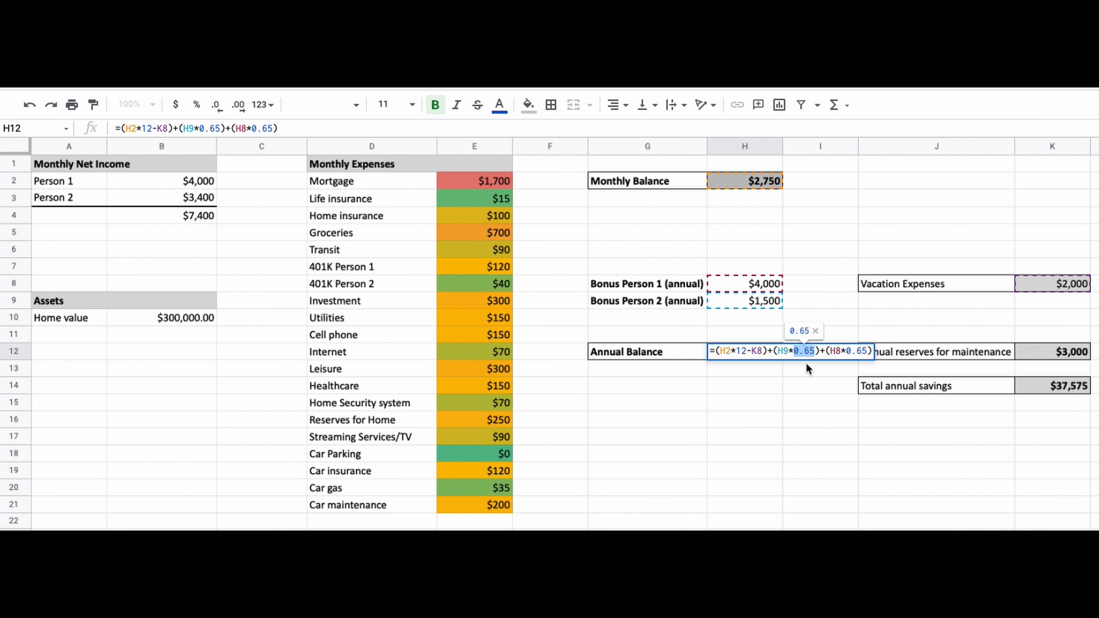
drag(846, 351, 862, 351)
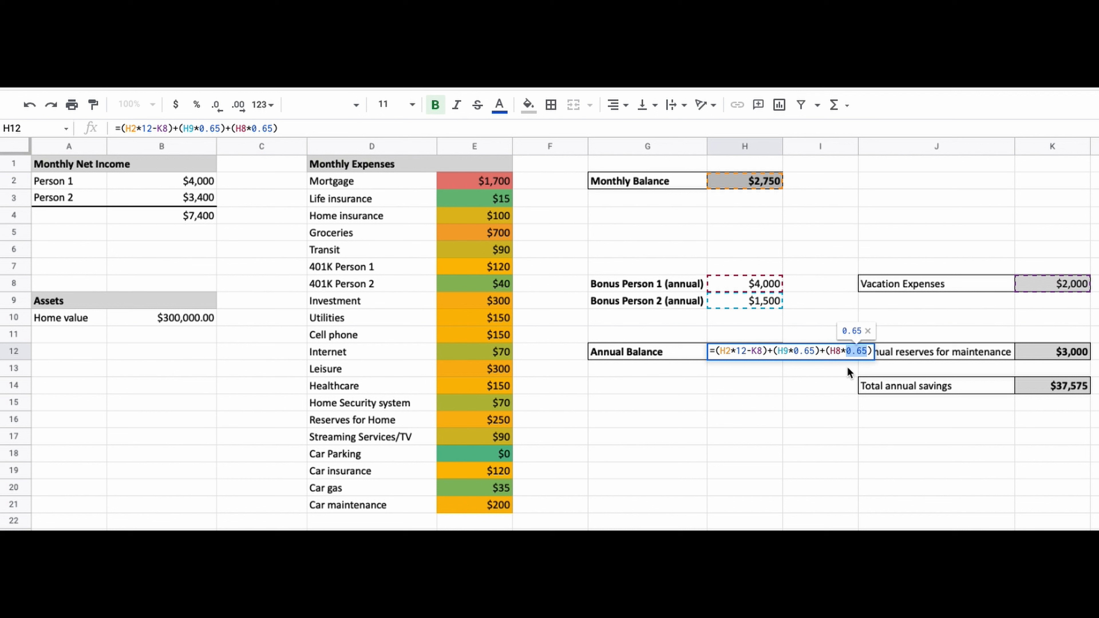
key(Return)
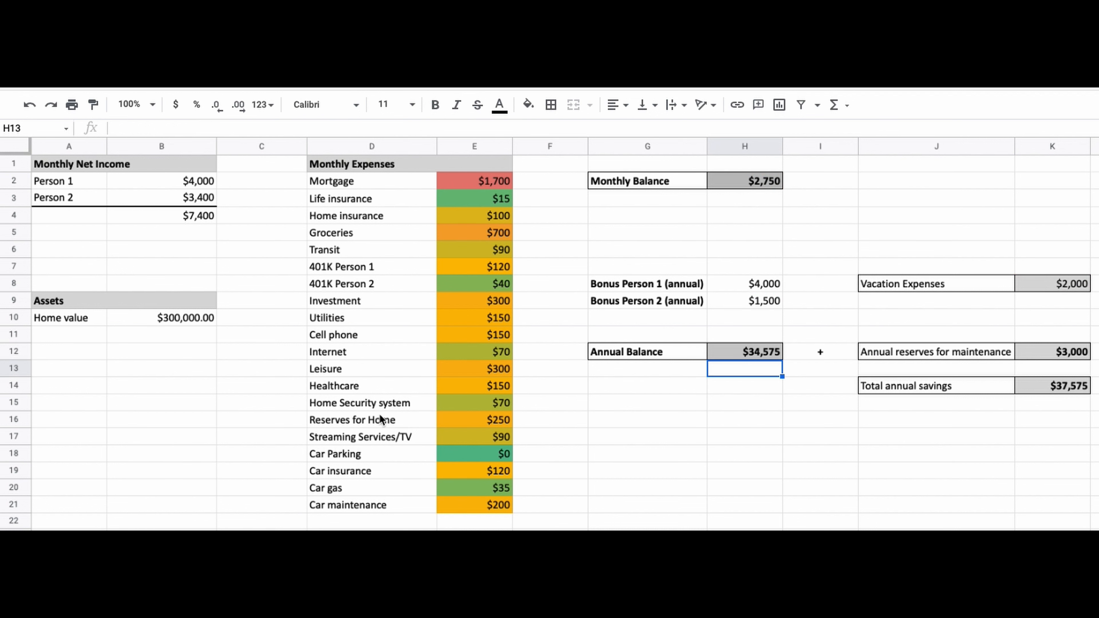
Review the Reserves for Home row and reopen the Annual Balance formula without editing it
click(378, 420)
drag(427, 422, 456, 422)
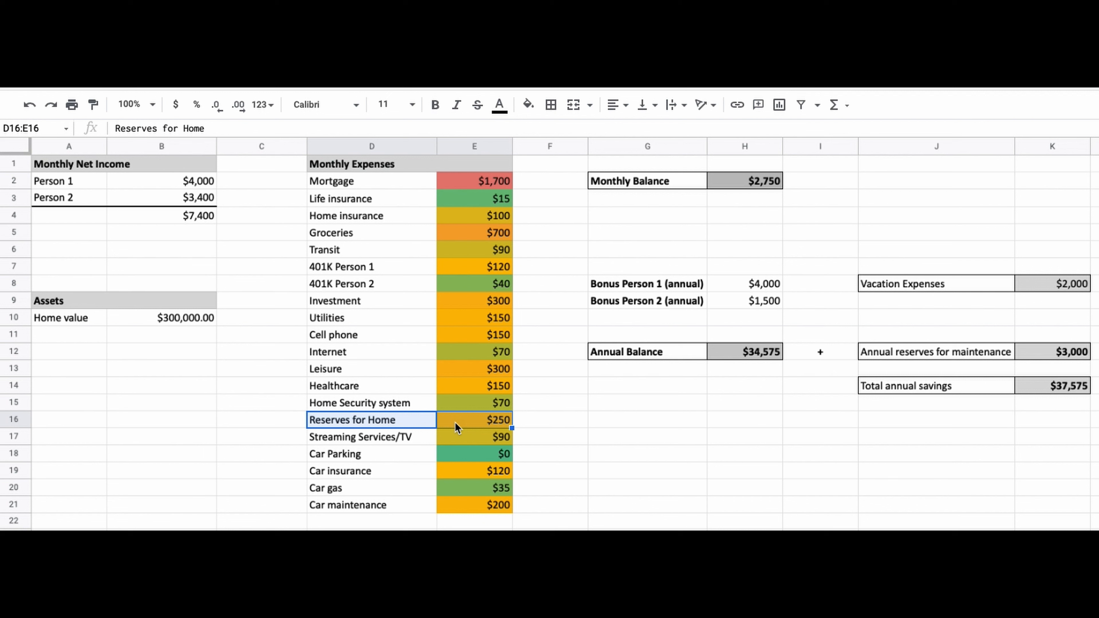
double_click(733, 353)
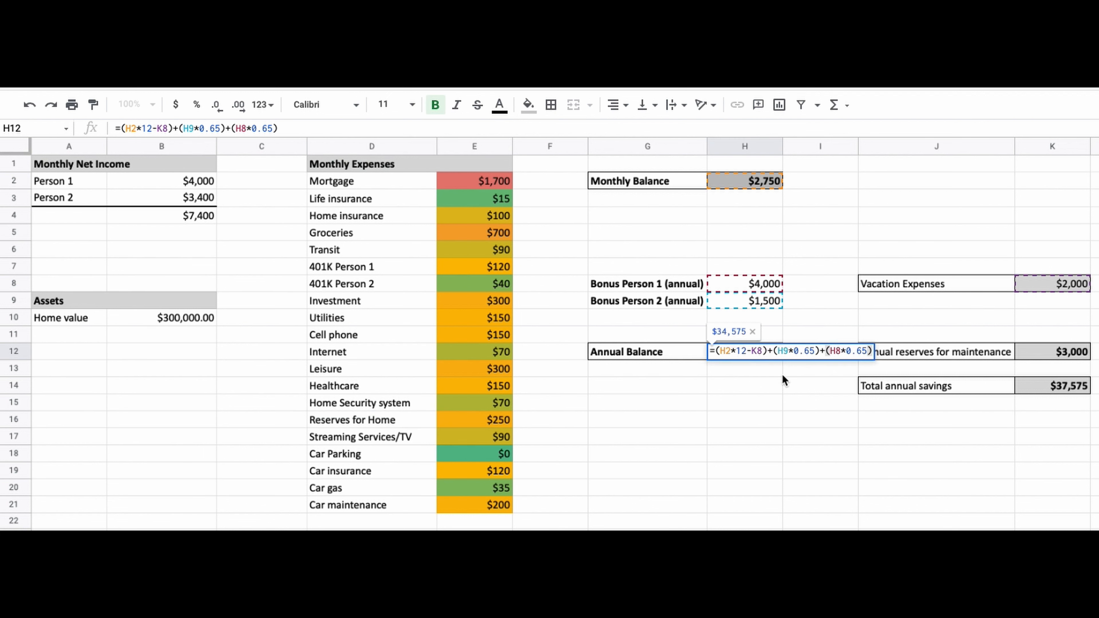
key(Return)
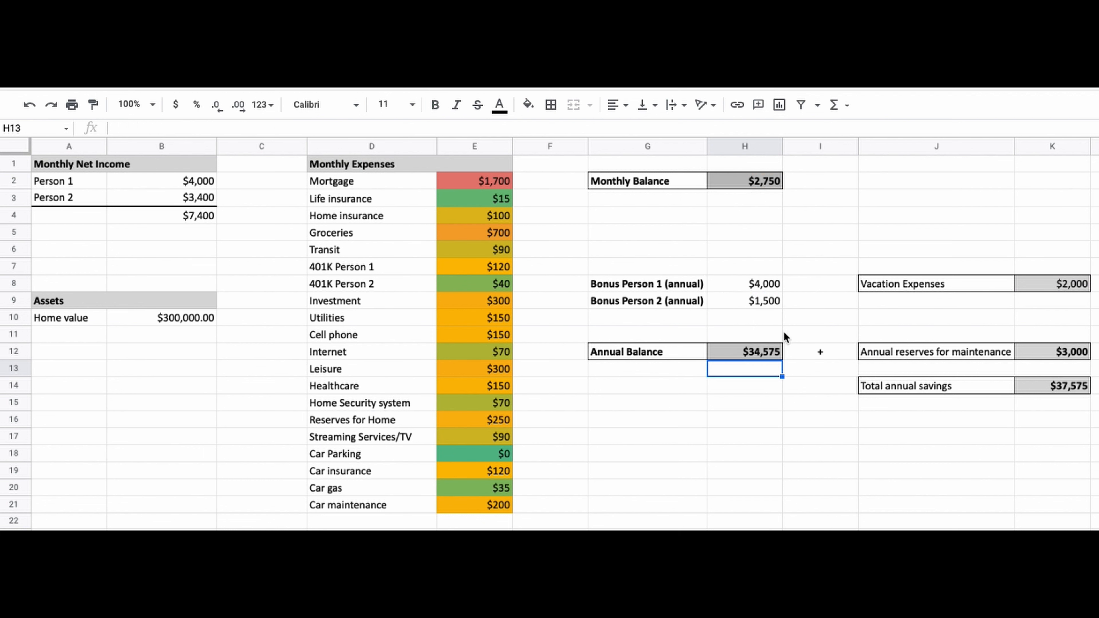